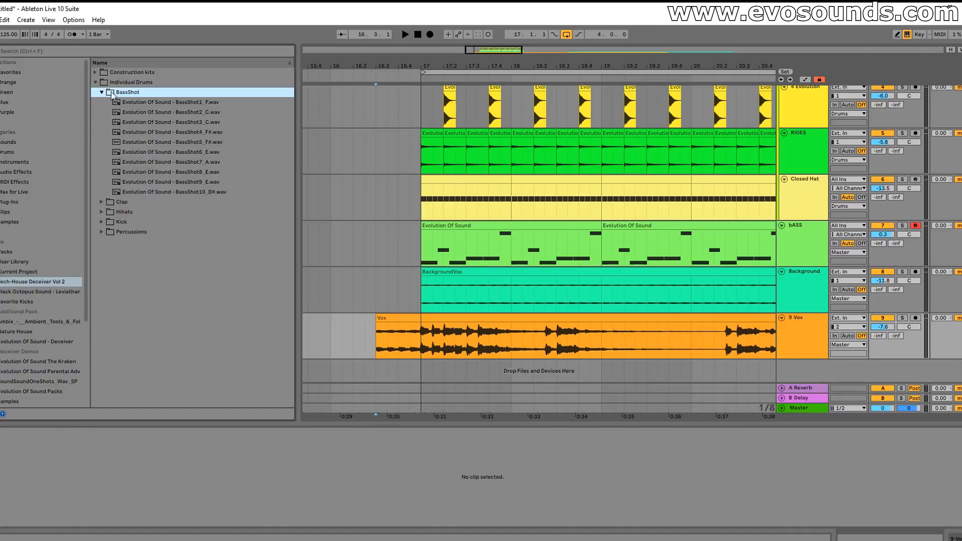
Step: Collapse the Individual Drums folder and play the arrangement loop from 16.3, just before the vocal enters
{"action": "left_click", "coordinate": [96, 83]}
{"action": "left_click_drag", "start_coordinate": [491, 54], "coordinate": [507, 31]}
{"action": "left_click", "coordinate": [358, 287]}
{"action": "key", "text": "space"}
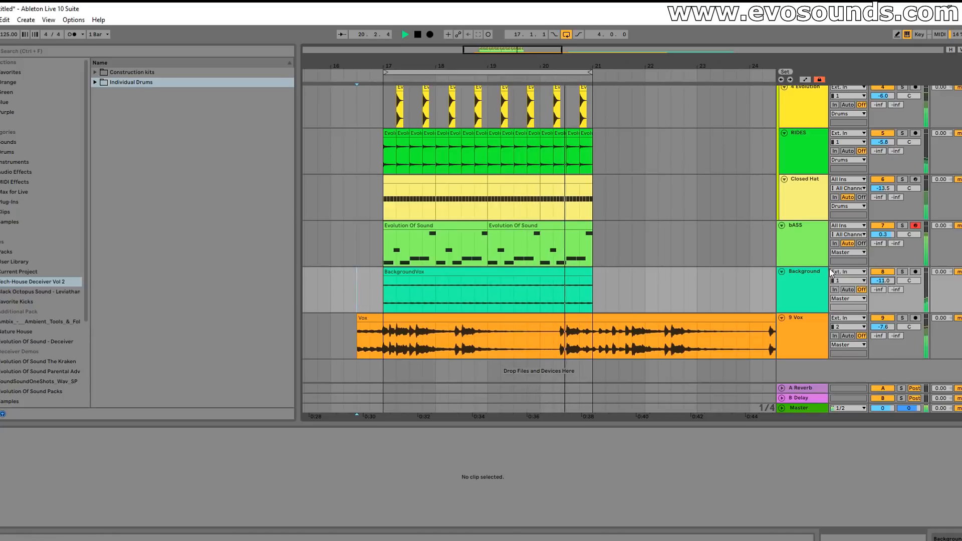
{"action": "key", "text": "space"}
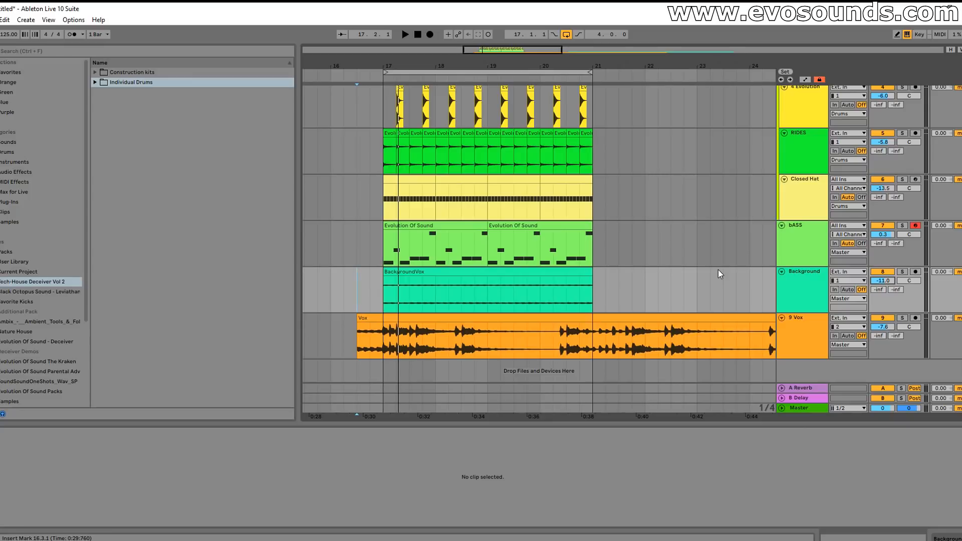
Step: Solo the Closed Hat track, select its first clip's contents at bar 17 and play it
{"action": "scroll", "coordinate": [500, 254], "scroll_direction": "up", "scroll_amount": 5}
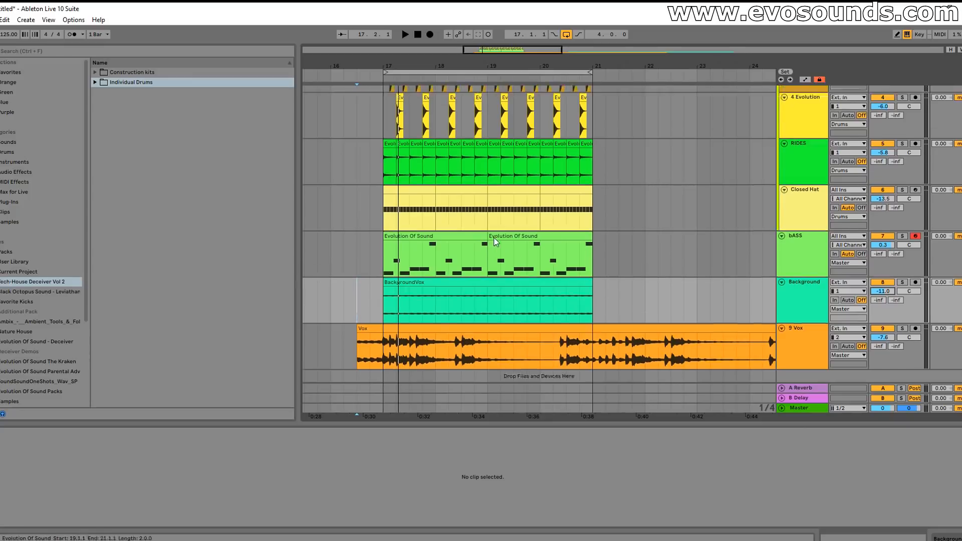
{"action": "left_click_drag", "start_coordinate": [484, 50], "coordinate": [485, 52]}
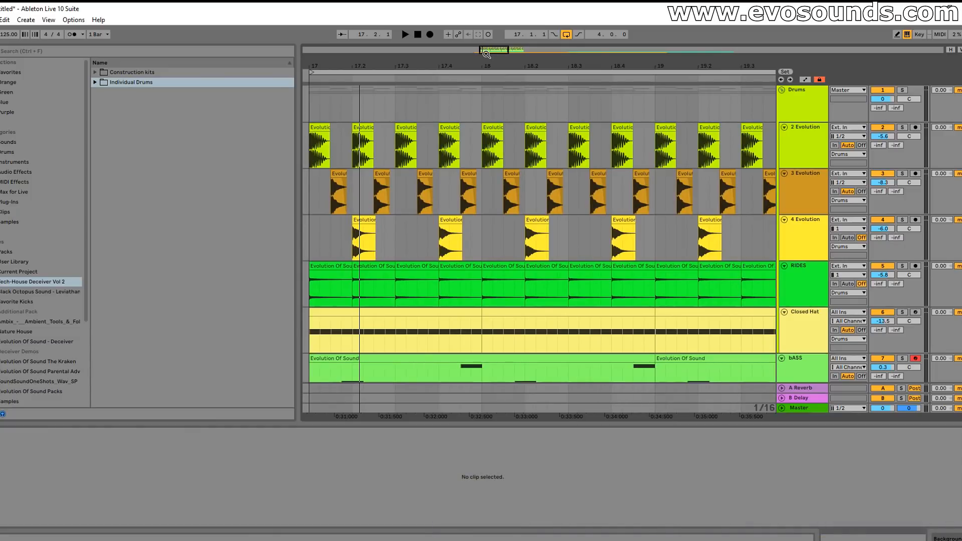
{"action": "scroll", "coordinate": [440, 209], "scroll_direction": "down", "scroll_amount": 4}
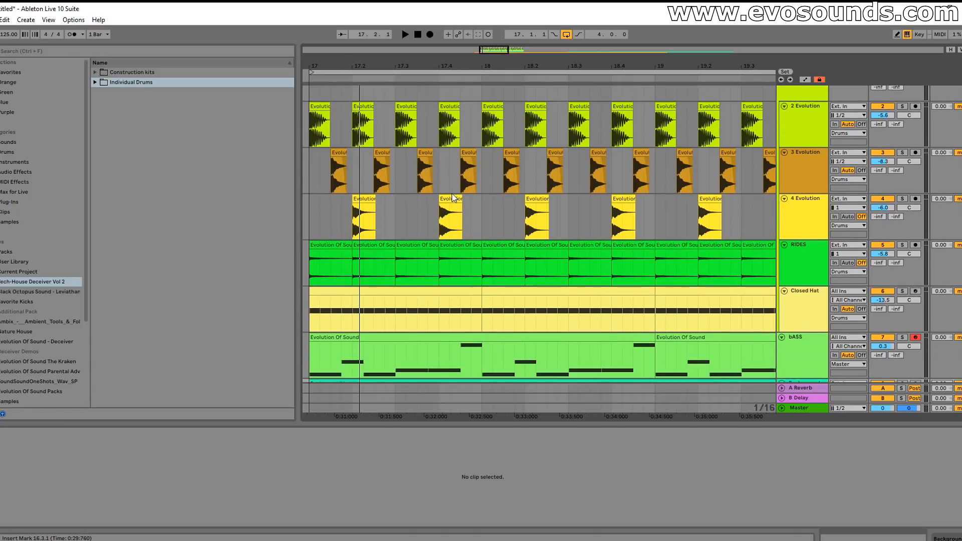
{"action": "left_click", "coordinate": [438, 227]}
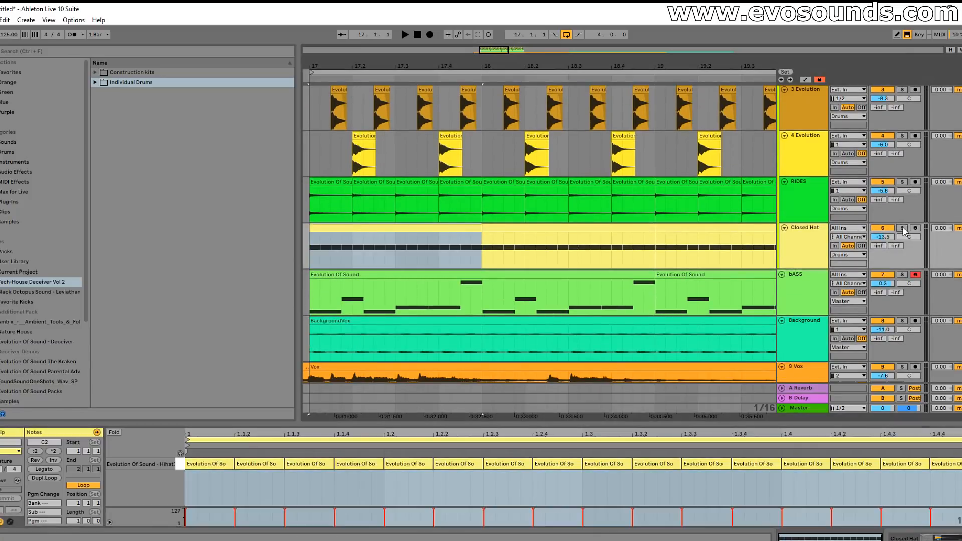
{"action": "key", "text": "space"}
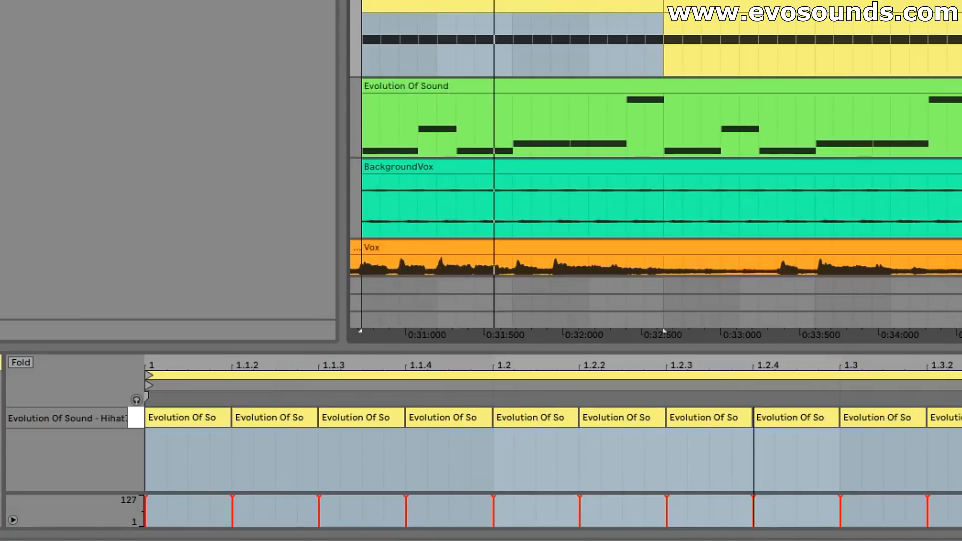
Step: Duplicate the first Closed Hat clip over the following bars of the loop and reselect the bar 17 clip
{"action": "left_click_drag", "start_coordinate": [598, 0], "coordinate": [593, 0]}
{"action": "key", "text": "ctrl+d"}
{"action": "key", "text": "ctrl+d"}
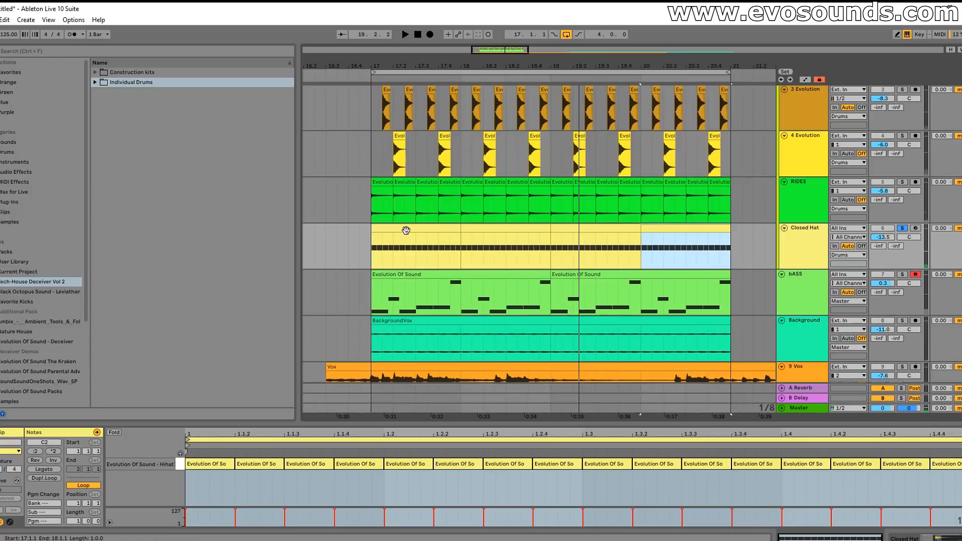
{"action": "left_click", "coordinate": [531, 9]}
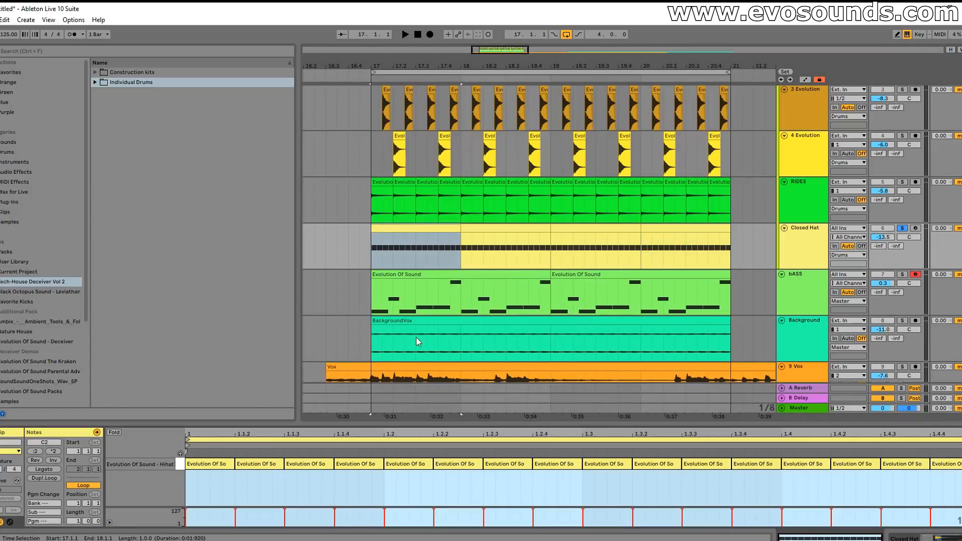
Step: Enlarge the note editor and lower the velocities of the first, second and fourth closed-hat notes, leaving the third at full velocity
{"action": "left_click_drag", "start_coordinate": [421, 426], "coordinate": [326, 330]}
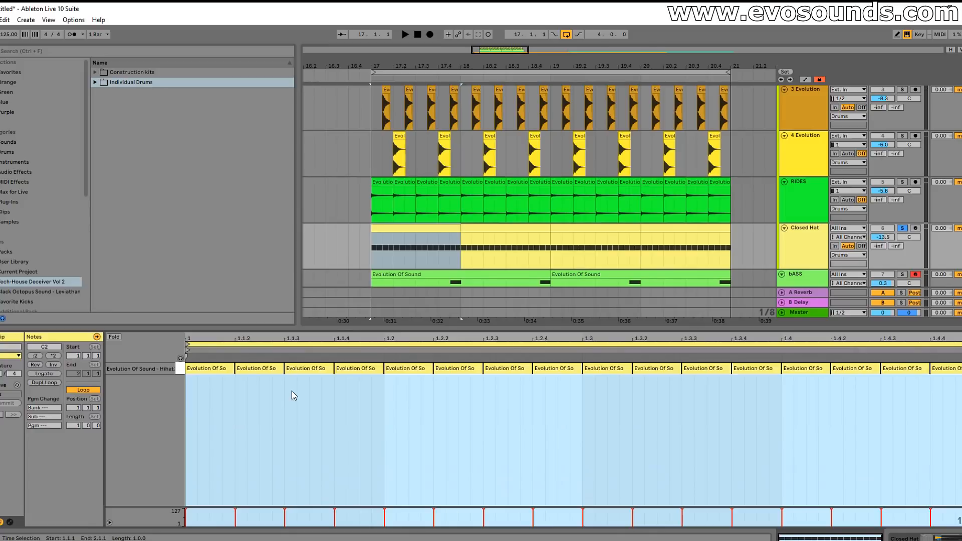
{"action": "left_click", "coordinate": [186, 510]}
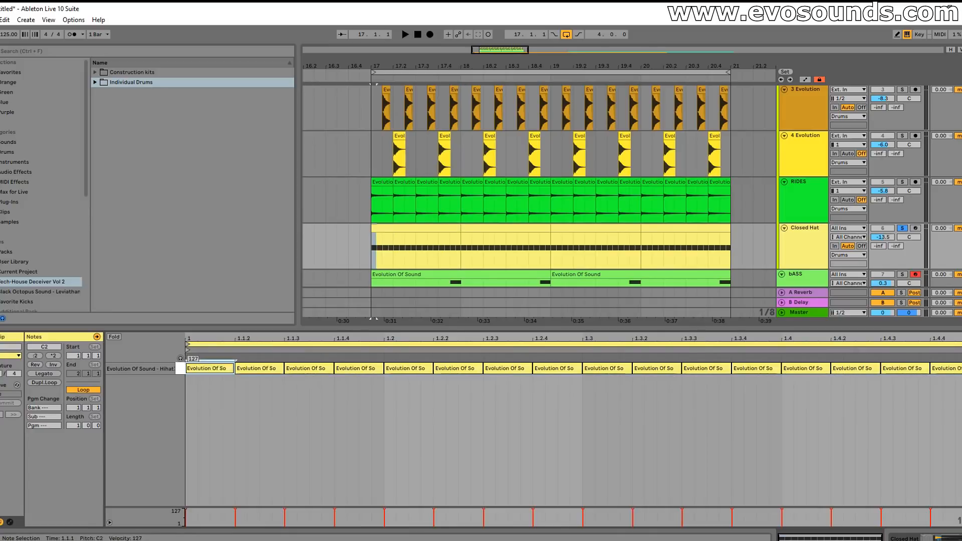
{"action": "left_click", "coordinate": [236, 510]}
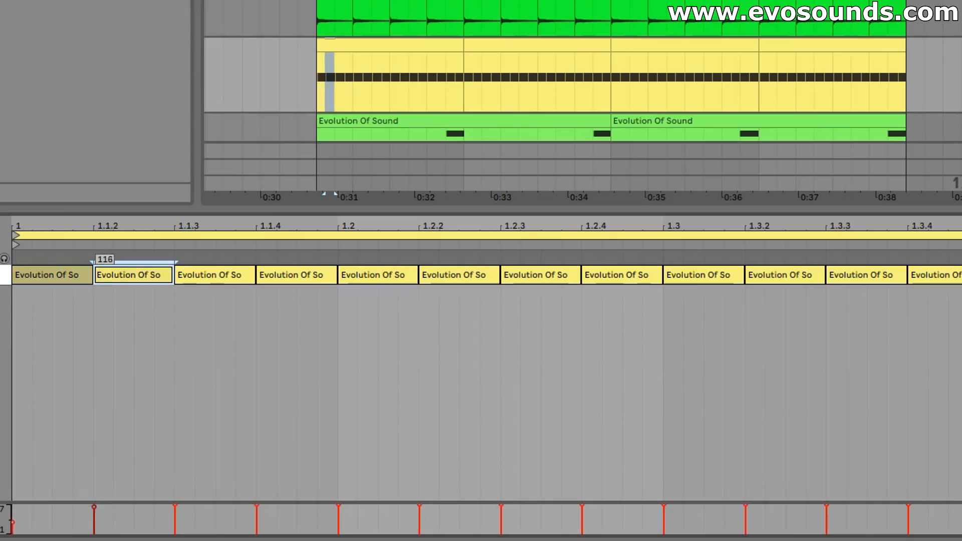
{"action": "left_click_drag", "start_coordinate": [93, 507], "coordinate": [93, 516]}
{"action": "left_click", "coordinate": [257, 507]}
{"action": "left_click_drag", "start_coordinate": [257, 507], "coordinate": [257, 521]}
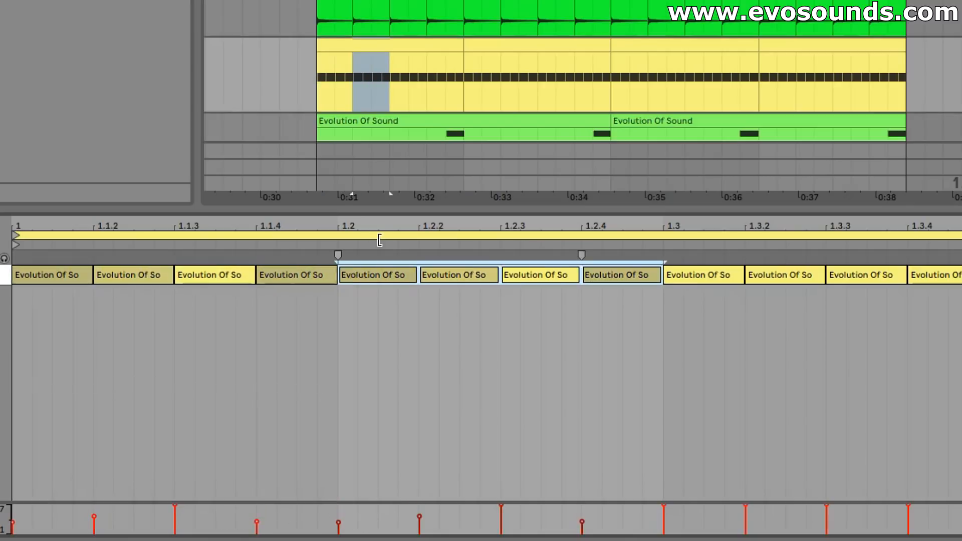
Step: Duplicate the first beat's velocity pattern across the Closed Hat loop and play it from bar 17
{"action": "key", "text": "ctrl+d"}
{"action": "key", "text": "ctrl+d"}
{"action": "key", "text": "ctrl+d"}
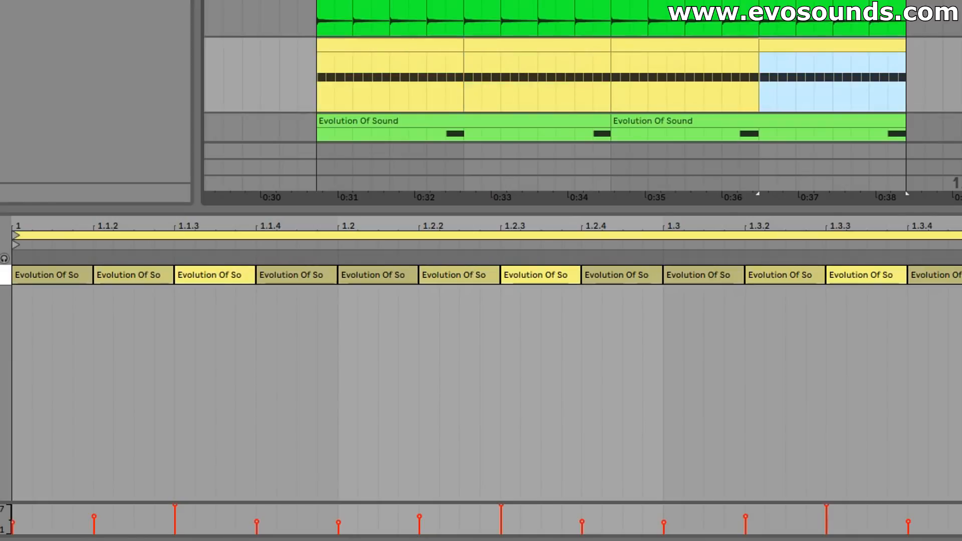
{"action": "left_click", "coordinate": [365, 44]}
{"action": "key", "text": "space"}
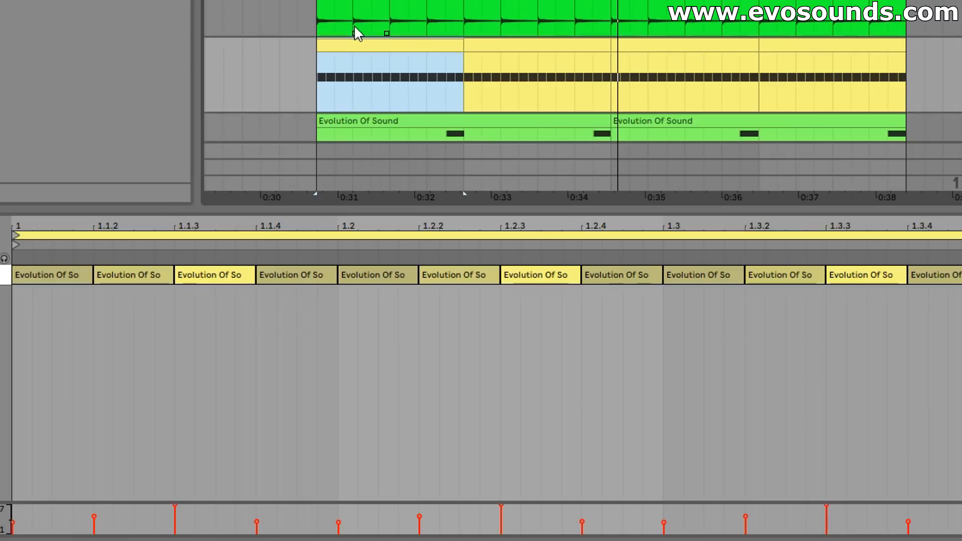
Step: Raise the first closed-hat note's velocity and lower the second and third so that the accent falls on the beat
{"action": "left_click_drag", "start_coordinate": [129, 439], "coordinate": [10, 257]}
{"action": "left_click_drag", "start_coordinate": [13, 523], "coordinate": [13, 515]}
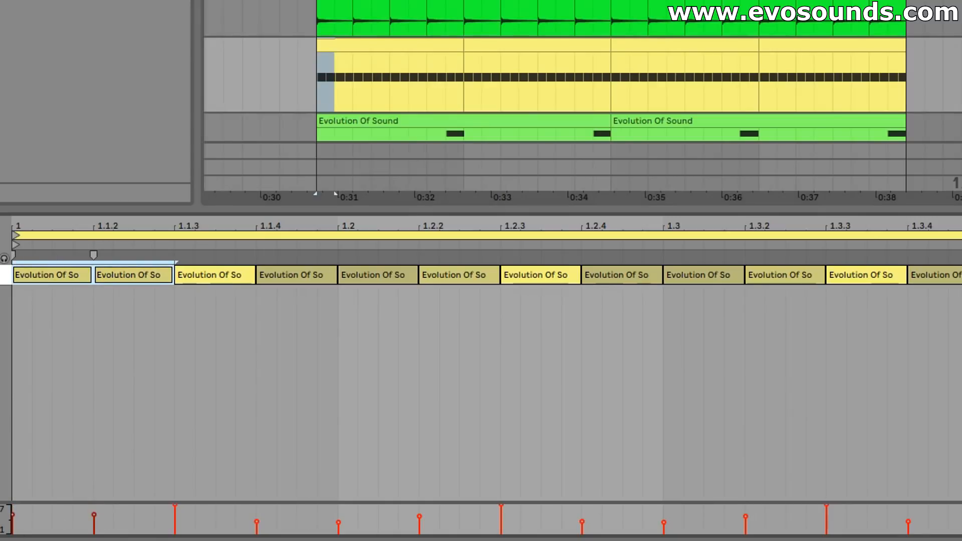
{"action": "left_click", "coordinate": [77, 319]}
{"action": "left_click_drag", "start_coordinate": [13, 515], "coordinate": [12, 512]}
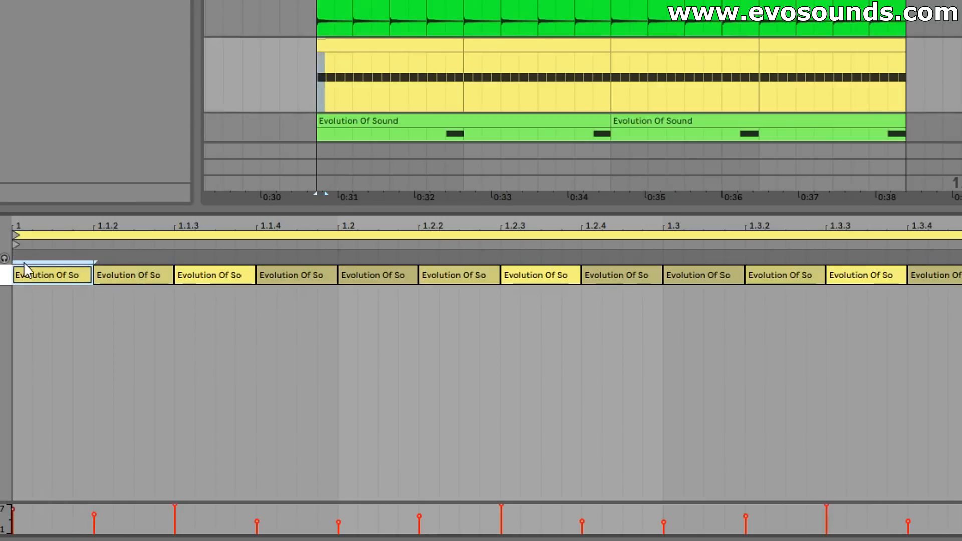
{"action": "left_click_drag", "start_coordinate": [94, 514], "coordinate": [94, 520]}
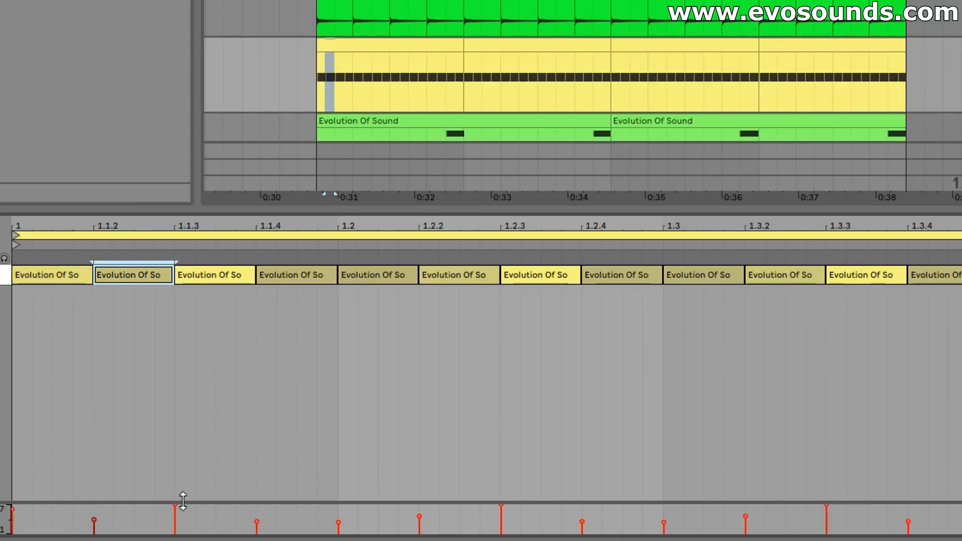
{"action": "left_click_drag", "start_coordinate": [175, 506], "coordinate": [174, 523]}
{"action": "left_click", "coordinate": [338, 524]}
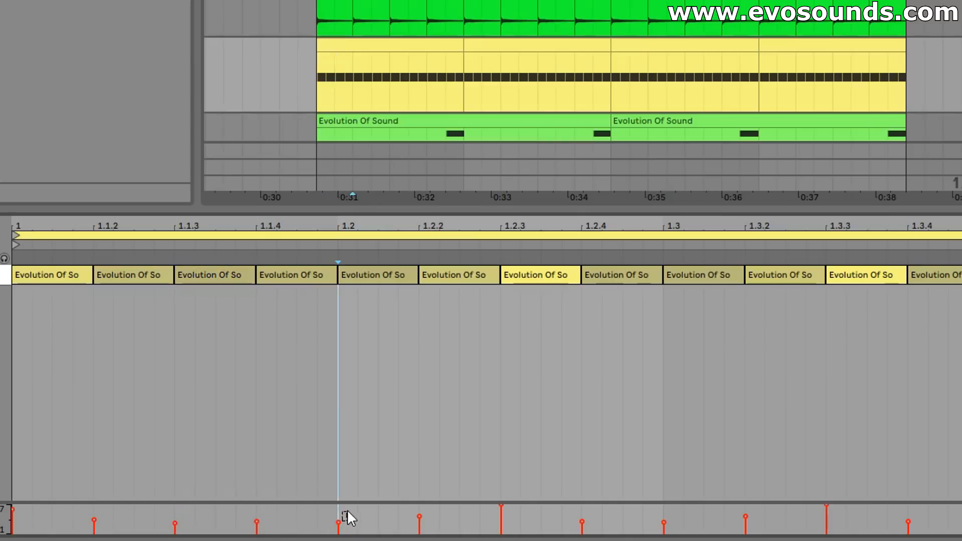
{"action": "left_click", "coordinate": [347, 521]}
Step: Duplicate the four on-beat-accented notes through the rest of the Closed Hat clip and play it from bar 17
{"action": "left_click_drag", "start_coordinate": [324, 305], "coordinate": [11, 209]}
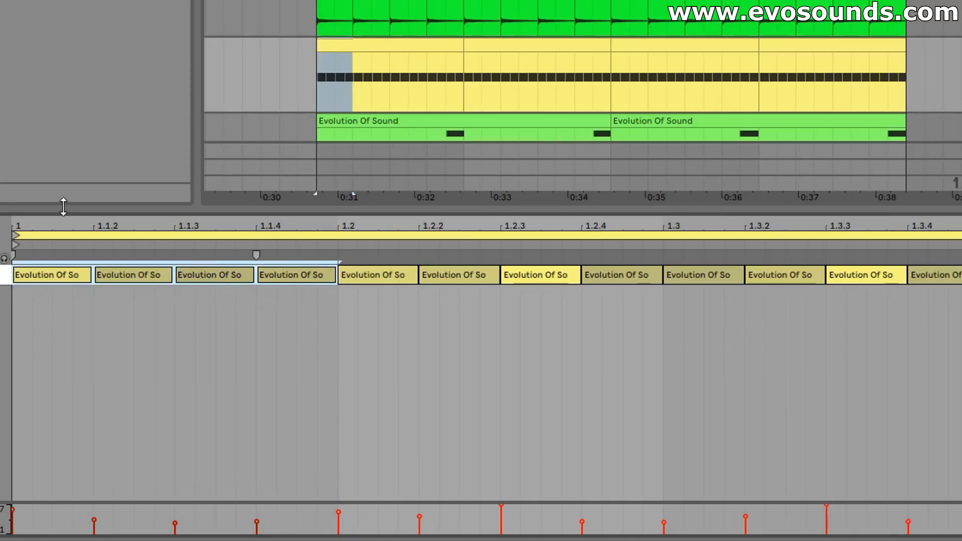
{"action": "key", "text": "ctrl+d"}
{"action": "key", "text": "ctrl+d"}
{"action": "key", "text": "ctrl+d"}
{"action": "key", "text": "ctrl+d"}
{"action": "key", "text": "ctrl+d"}
{"action": "left_click", "coordinate": [390, 43]}
{"action": "key", "text": "space"}
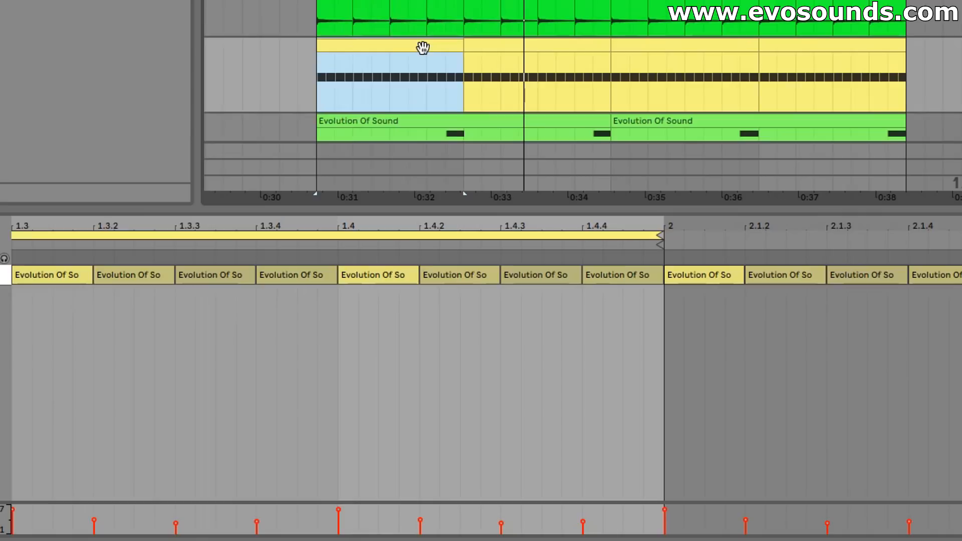
Step: Raise all notes in the first Closed Hat clip to full velocity and select the first note
{"action": "mouse_move", "coordinate": [245, 224]}
{"action": "left_mouse_down"}
{"action": "mouse_move", "coordinate": [483, 226]}
{"action": "mouse_move", "coordinate": [605, 205]}
{"action": "mouse_move", "coordinate": [622, 226]}
{"action": "mouse_move", "coordinate": [603, 226]}
{"action": "left_mouse_up"}
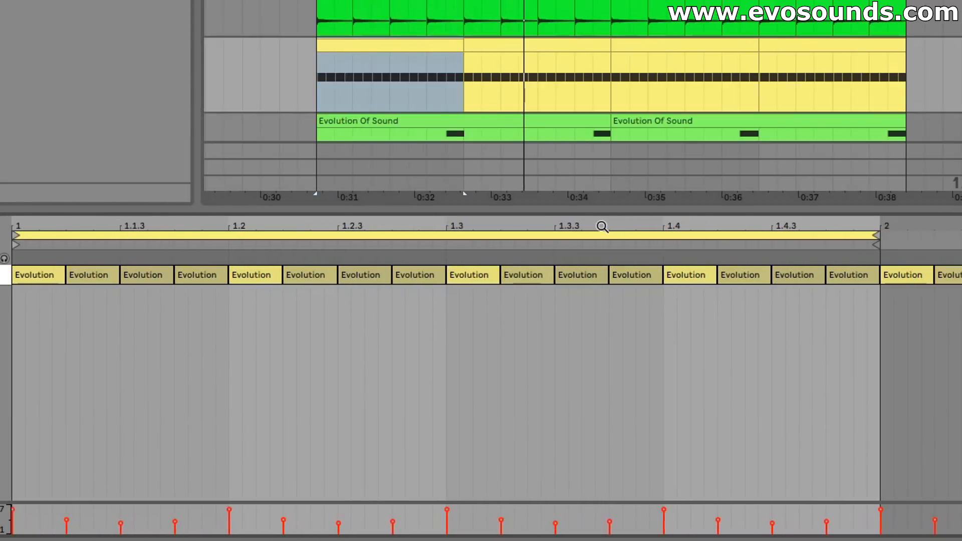
{"action": "left_click_drag", "start_coordinate": [53, 309], "coordinate": [847, 226]}
{"action": "left_click_drag", "start_coordinate": [121, 524], "coordinate": [121, 509]}
{"action": "left_click", "coordinate": [121, 420]}
{"action": "left_click", "coordinate": [46, 277]}
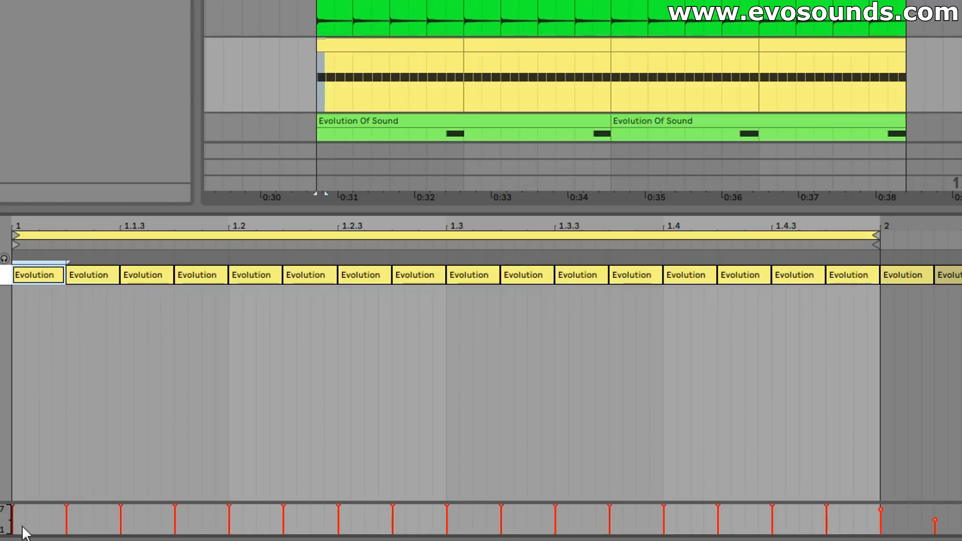
Step: Lower the velocities of the first, second and fourth notes, with the second softest and the third left at full
{"action": "left_click_drag", "start_coordinate": [12, 507], "coordinate": [12, 516]}
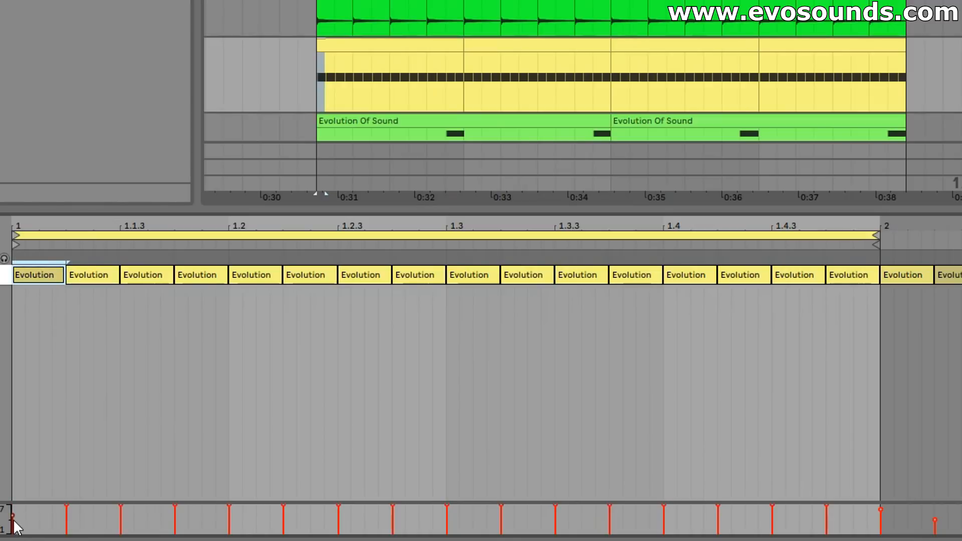
{"action": "left_click_drag", "start_coordinate": [66, 511], "coordinate": [66, 521]}
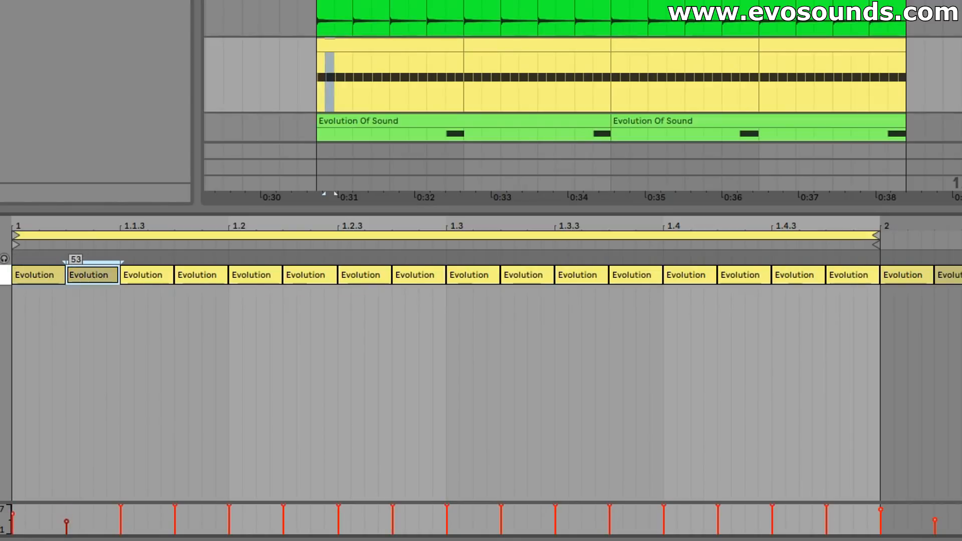
{"action": "left_click", "coordinate": [176, 515]}
{"action": "left_click_drag", "start_coordinate": [176, 515], "coordinate": [176, 522]}
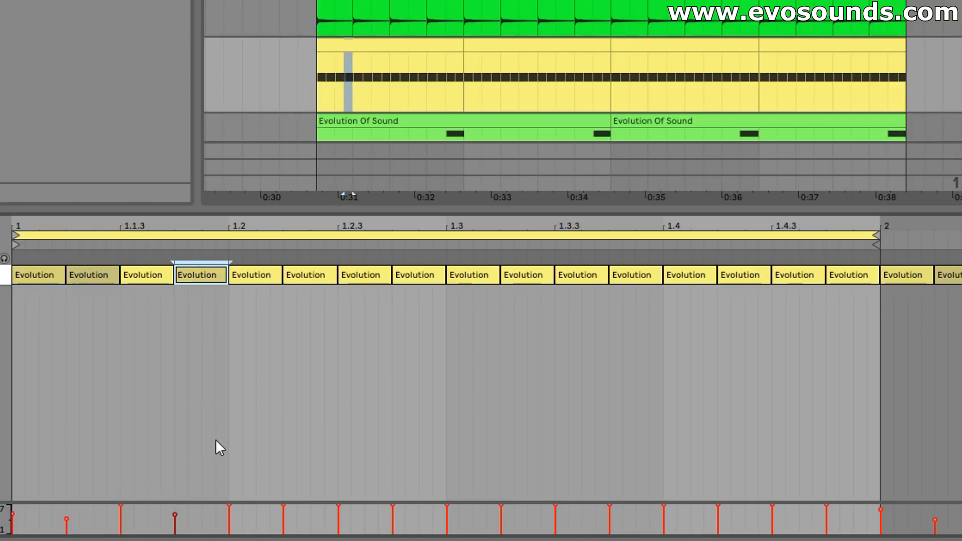
Step: Duplicate the first four closed-hat notes over beats two, three and four of the clip
{"action": "left_click_drag", "start_coordinate": [221, 313], "coordinate": [38, 275]}
{"action": "key", "text": "ctrl+d"}
{"action": "key", "text": "ctrl+d"}
{"action": "key", "text": "ctrl+d"}
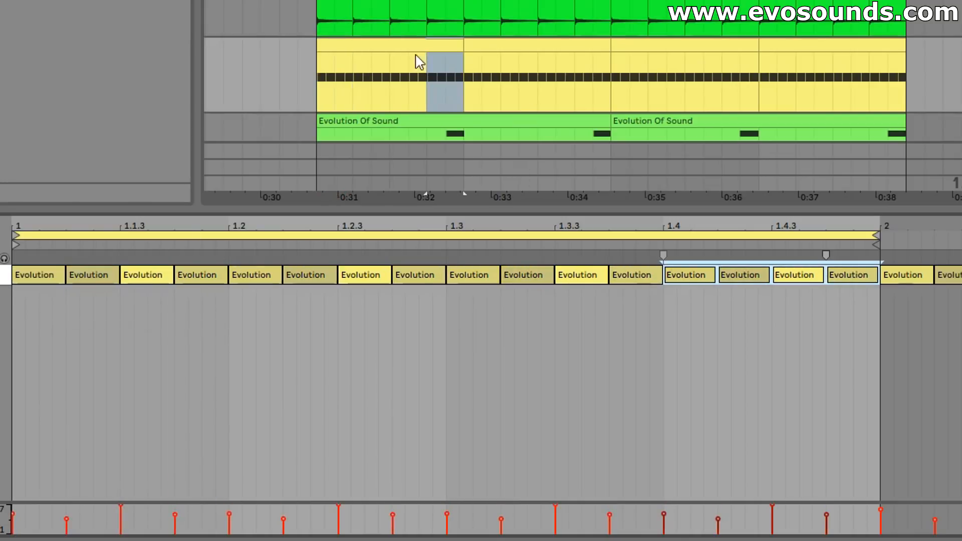
Step: Duplicate the bar 17 Closed Hat clip over the next three bars and play the loop from bar 17
{"action": "left_click", "coordinate": [416, 46]}
{"action": "key", "text": "ctrl+d"}
{"action": "key", "text": "ctrl+d"}
{"action": "key", "text": "ctrl+d"}
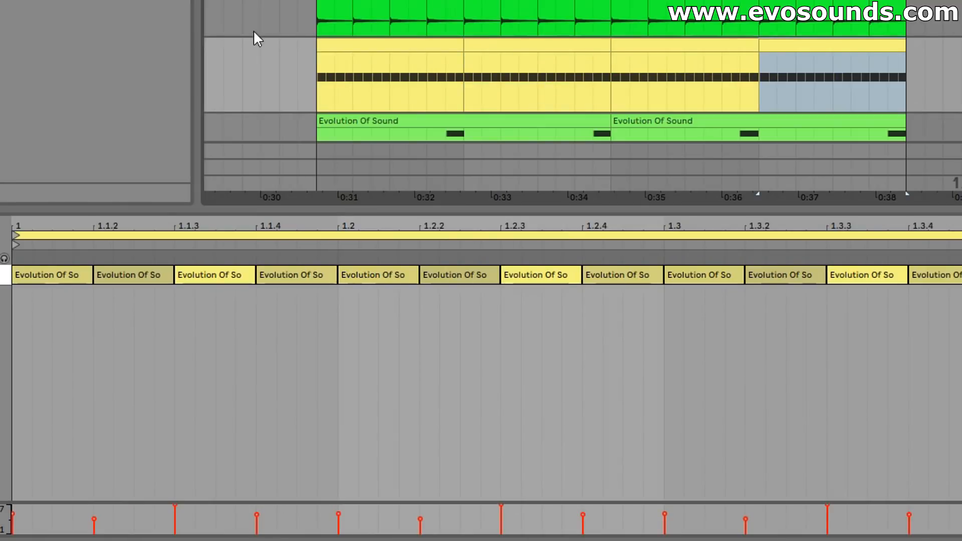
{"action": "left_click", "coordinate": [330, 50]}
{"action": "key", "text": "space"}
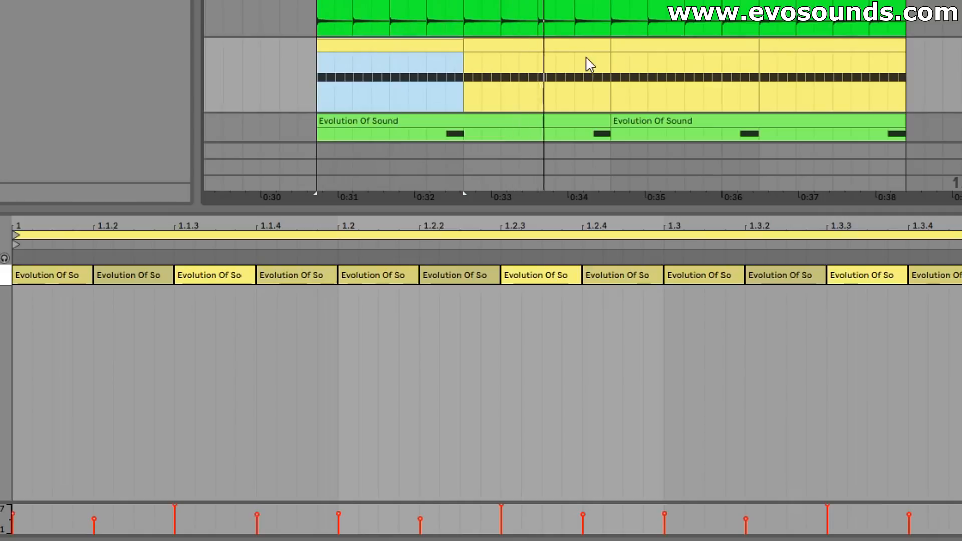
Step: Inspect the Closed Hat clips in bars 18 to 20 and play the mix from the bar 20 clip
{"action": "left_click", "coordinate": [539, 44]}
{"action": "left_click", "coordinate": [687, 44]}
{"action": "left_click", "coordinate": [827, 49]}
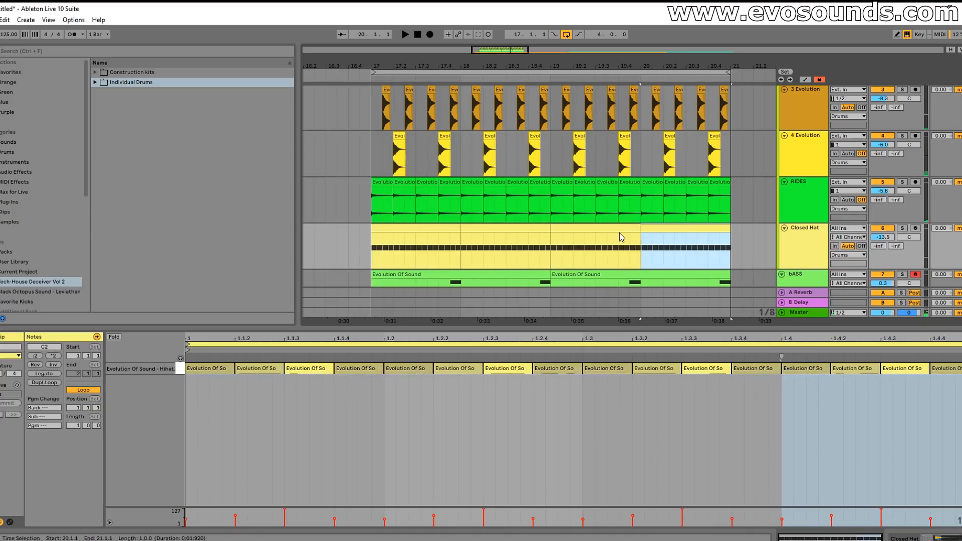
{"action": "left_click", "coordinate": [612, 230]}
{"action": "left_click", "coordinate": [651, 228]}
{"action": "key", "text": "space"}
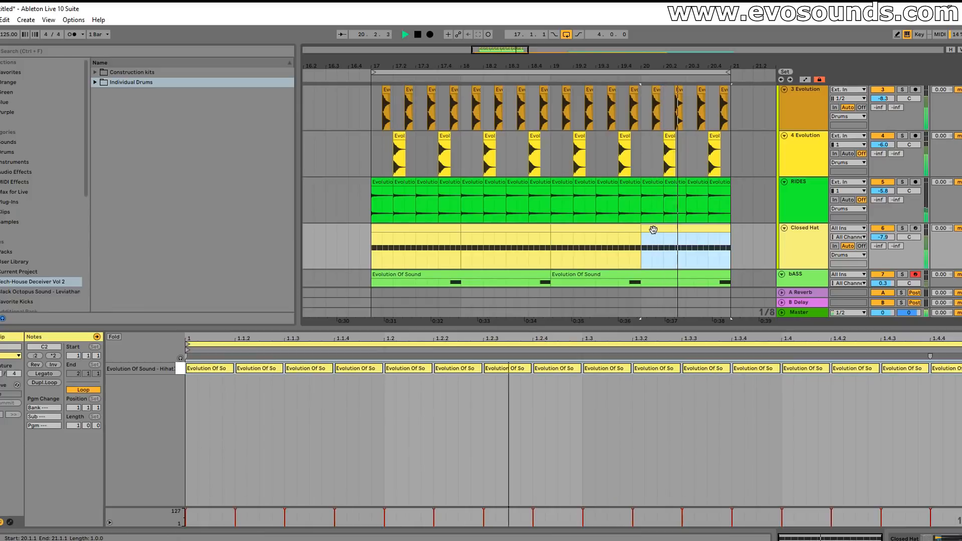
Step: Play the Closed Hat clip in bar 19 and compare its velocities with the full-velocity clip in bar 20
{"action": "key", "text": "space"}
{"action": "left_click", "coordinate": [593, 227]}
{"action": "key", "text": "space"}
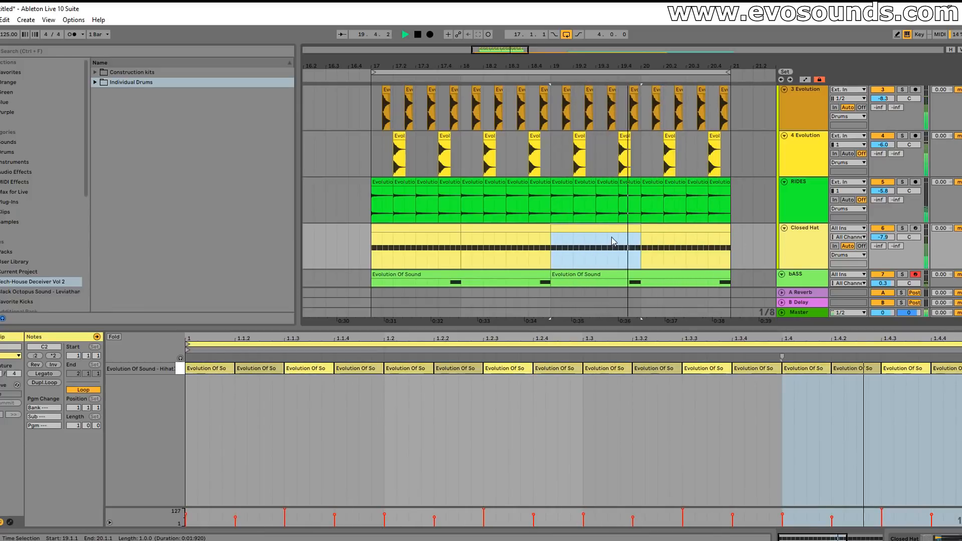
{"action": "left_click", "coordinate": [659, 230]}
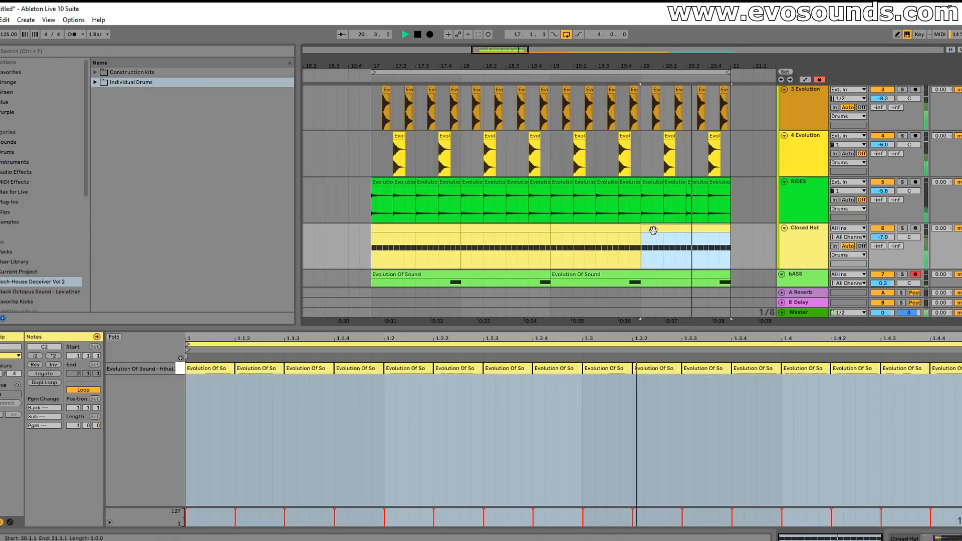
{"action": "left_click", "coordinate": [612, 229]}
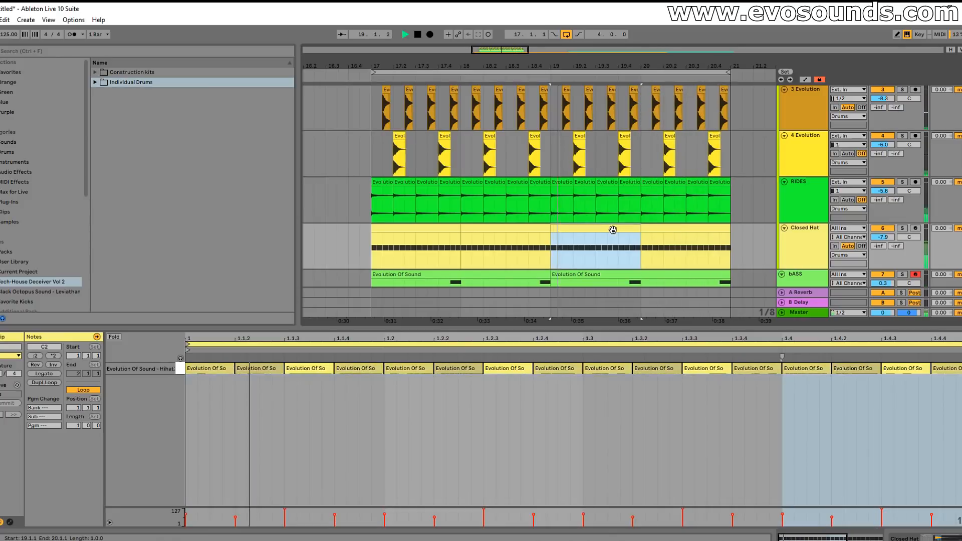
{"action": "key", "text": "space"}
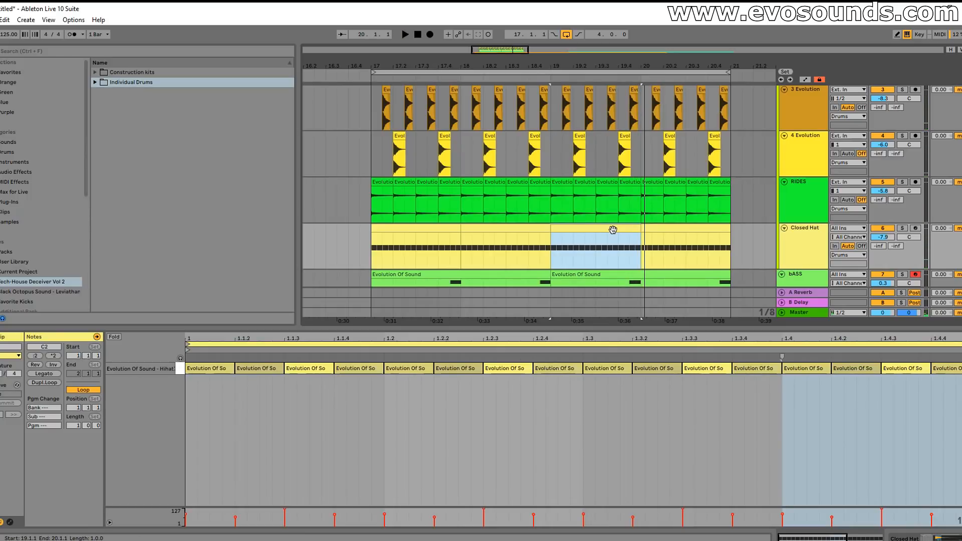
Step: Compare the full-velocity Closed Hat clip in bar 20 with the varied clip in bar 17
{"action": "left_click", "coordinate": [699, 246]}
{"action": "left_click", "coordinate": [405, 226]}
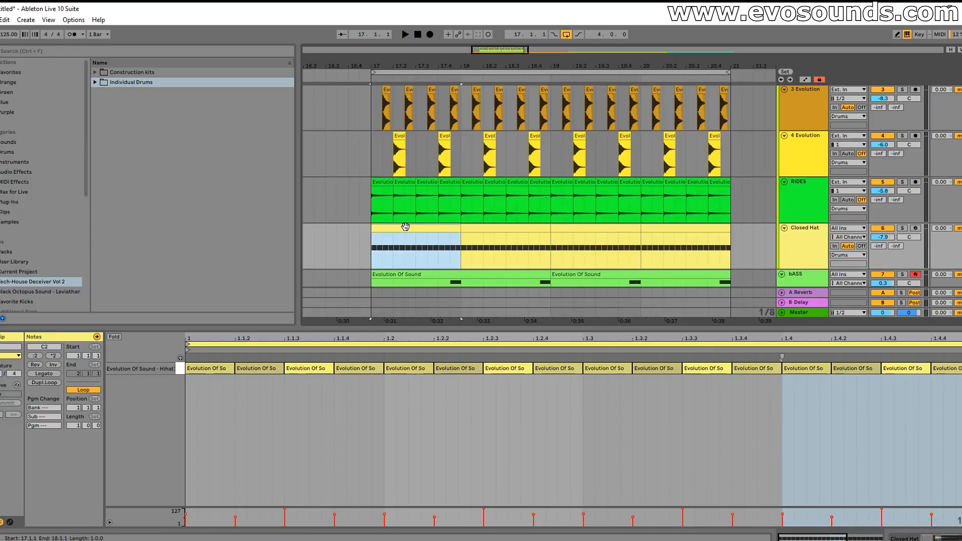
{"action": "key", "text": "Right"}
{"action": "key", "text": "Right"}
{"action": "key", "text": "Right"}
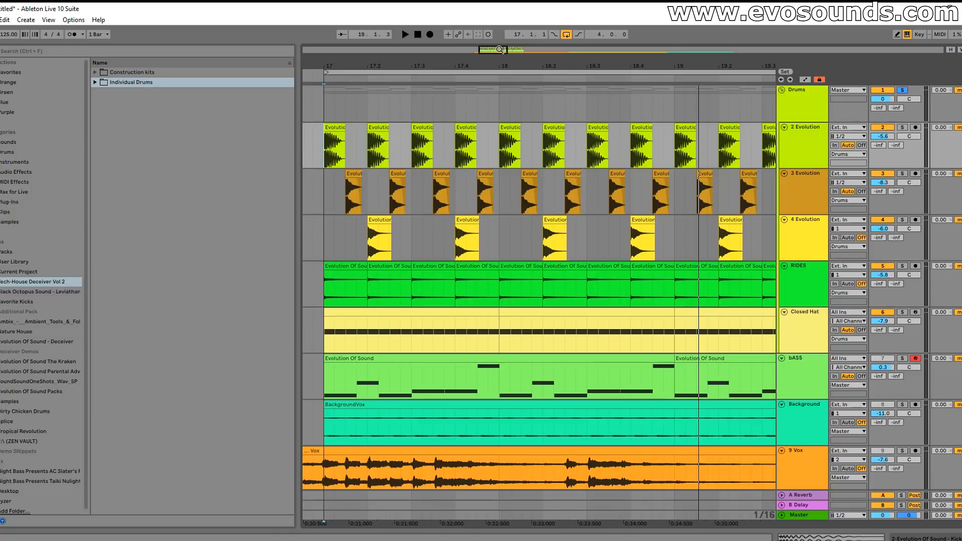
Step: Select the loop region starting at bar 17 and play the soloed Drums group briefly
{"action": "left_click_drag", "start_coordinate": [499, 53], "coordinate": [501, 52]}
{"action": "left_click", "coordinate": [479, 73]}
{"action": "key", "text": "space"}
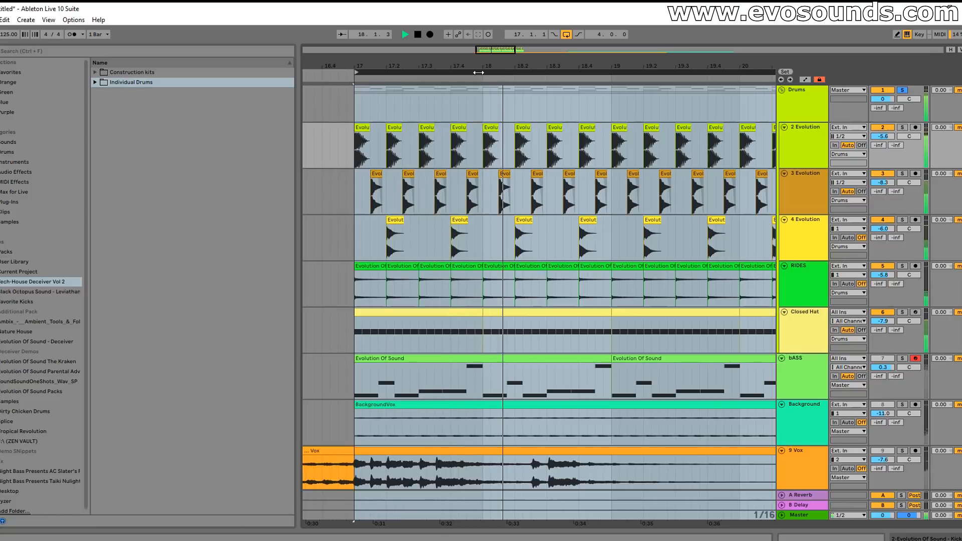
{"action": "key", "text": "space"}
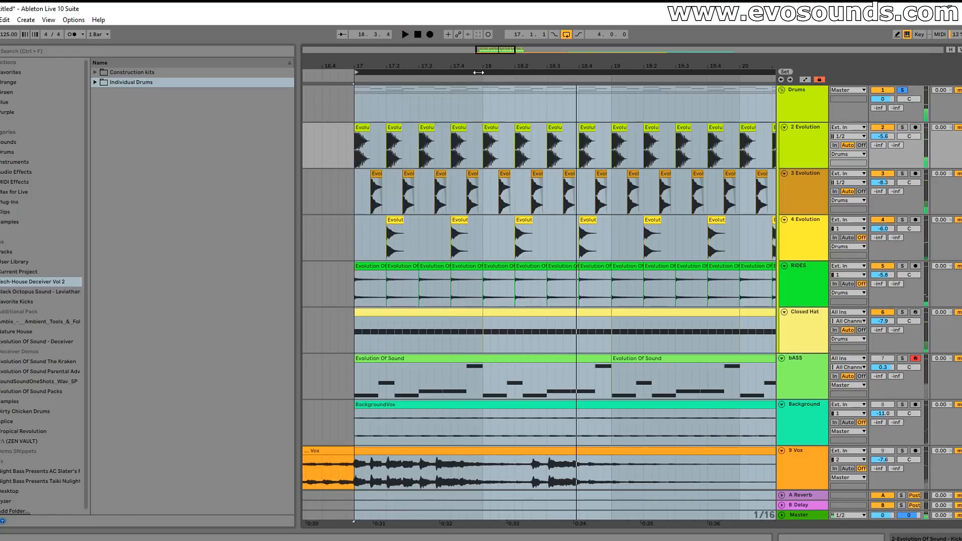
{"action": "left_click_drag", "start_coordinate": [490, 52], "coordinate": [484, 51]}
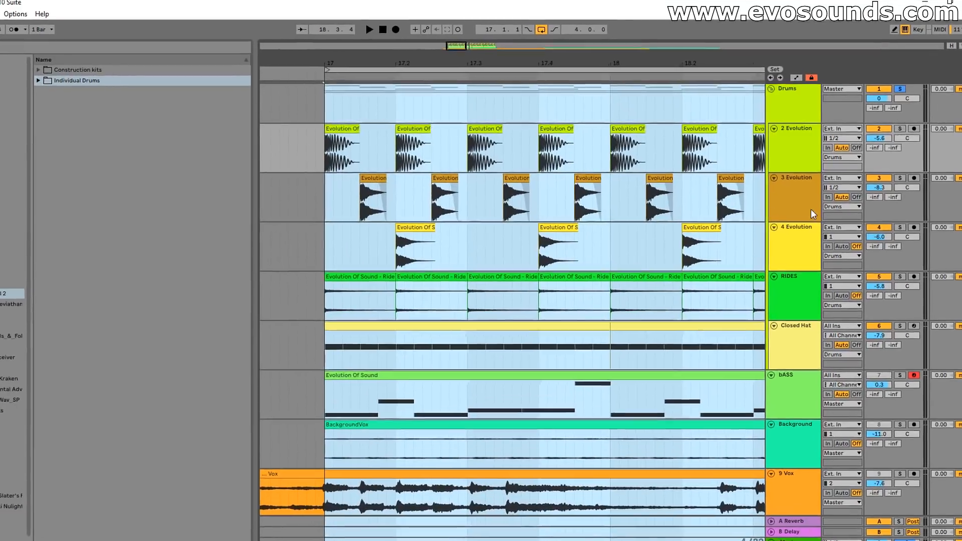
Step: Pan the 3 Evolution track to 16L and play the drums
{"action": "left_click", "coordinate": [817, 203]}
{"action": "left_click_drag", "start_coordinate": [908, 183], "coordinate": [897, 222]}
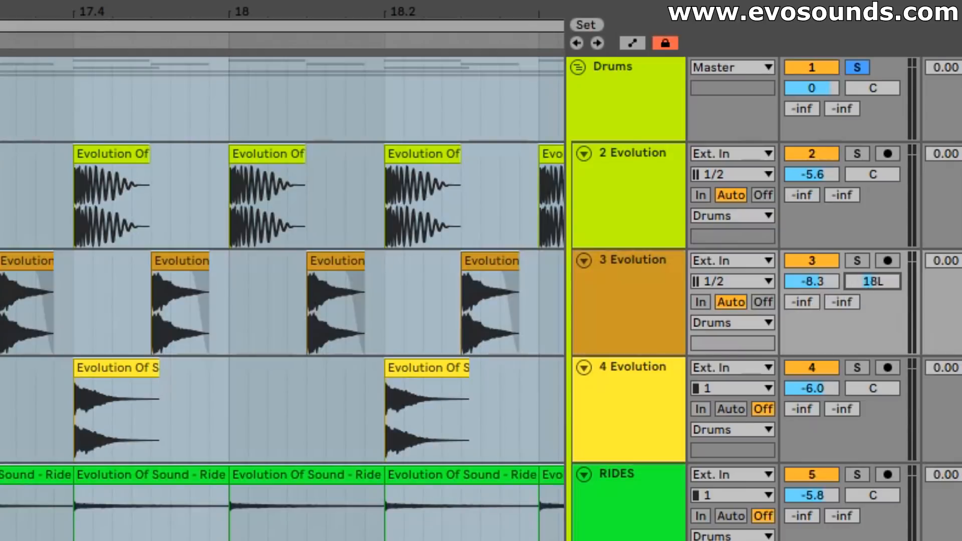
{"action": "mouse_move", "coordinate": [865, 284]}
{"action": "left_mouse_down"}
{"action": "mouse_move", "coordinate": [865, 299]}
{"action": "mouse_move", "coordinate": [864, 266]}
{"action": "left_mouse_up"}
{"action": "key", "text": "space"}
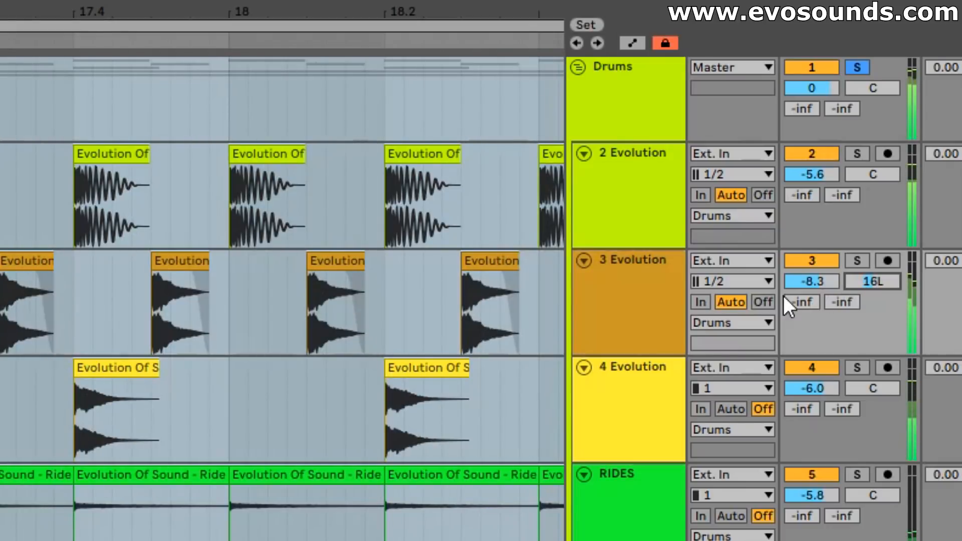
Step: Return the 3 Evolution track's panning to centre for comparison and pan it to 26L
{"action": "right_click", "coordinate": [877, 283]}
{"action": "left_click", "coordinate": [763, 382]}
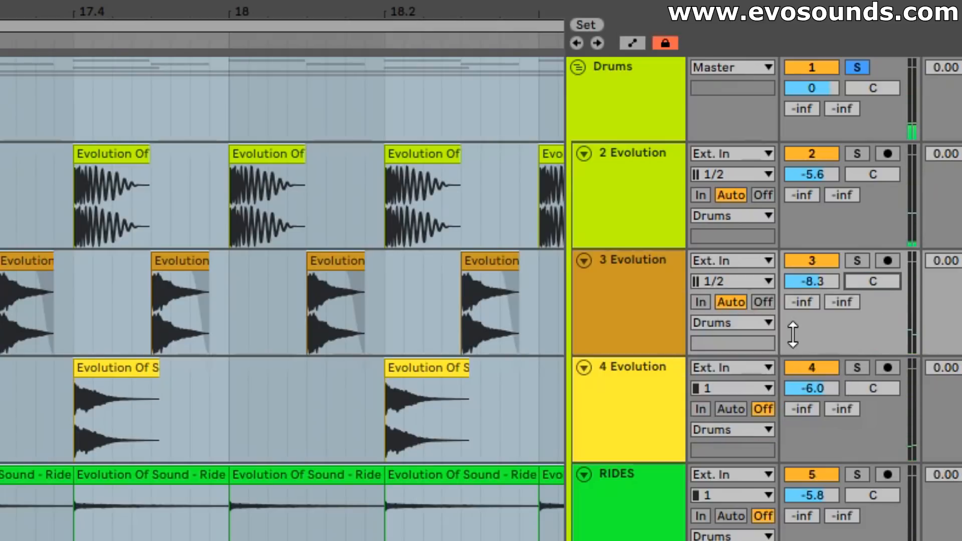
{"action": "mouse_move", "coordinate": [861, 281]}
{"action": "left_mouse_down"}
{"action": "mouse_move", "coordinate": [860, 292]}
{"action": "mouse_move", "coordinate": [861, 279]}
{"action": "left_mouse_up"}
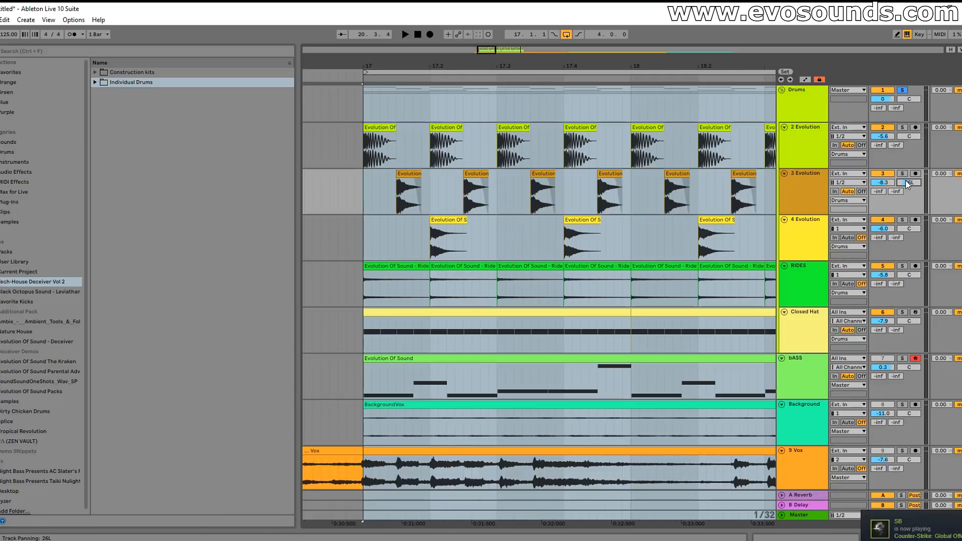
Step: Solo the 4 Evolution clap track and the Closed Hat track to audition them
{"action": "left_click", "coordinate": [805, 231]}
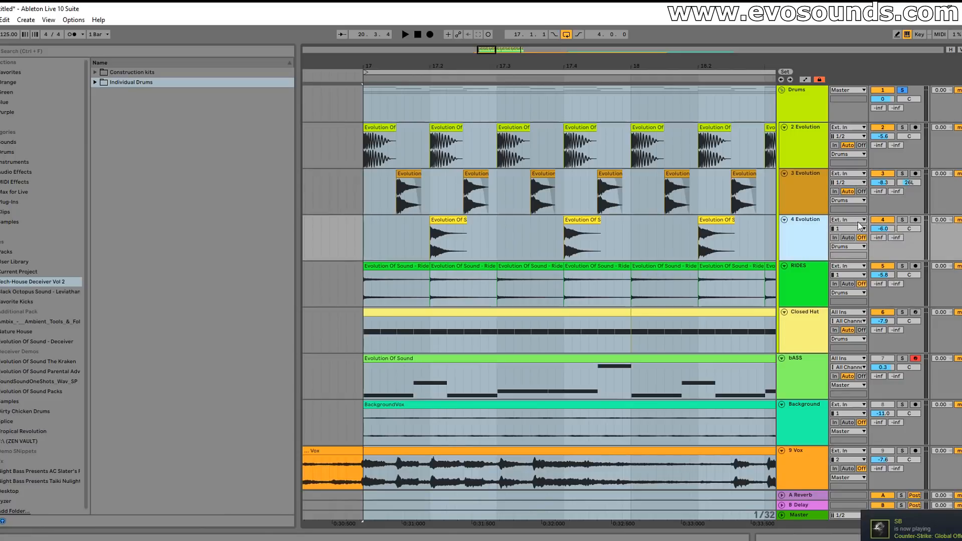
{"action": "left_click", "coordinate": [902, 220]}
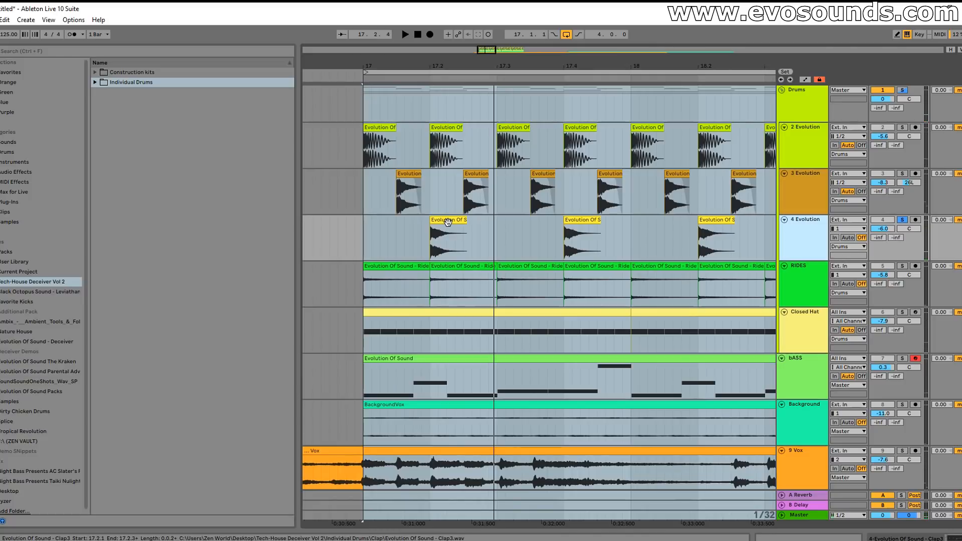
{"action": "left_click", "coordinate": [902, 312]}
Step: Pan the Closed Hat track to 17R and set its volume to -7.1 dB while the drums play
{"action": "left_click", "coordinate": [812, 328]}
{"action": "key", "text": "space"}
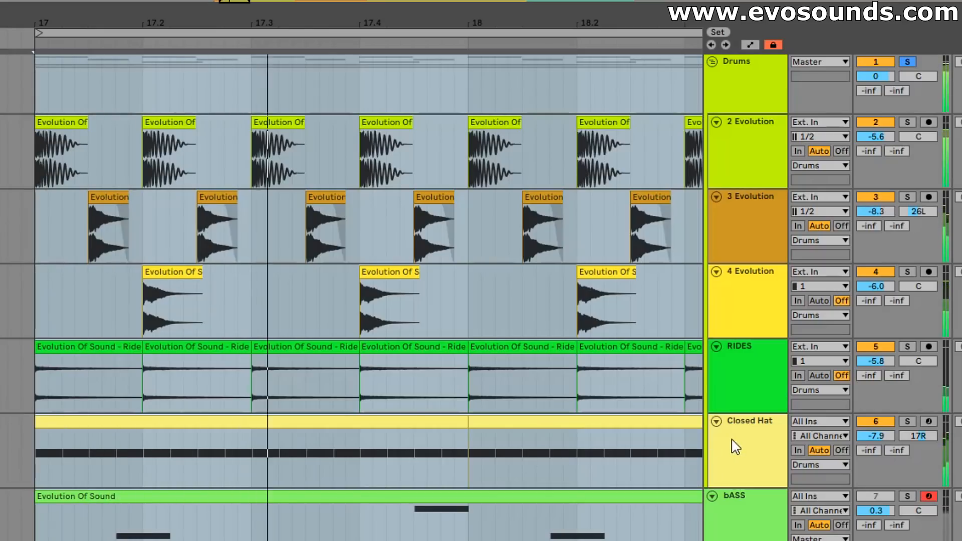
{"action": "left_click_drag", "start_coordinate": [860, 442], "coordinate": [859, 434]}
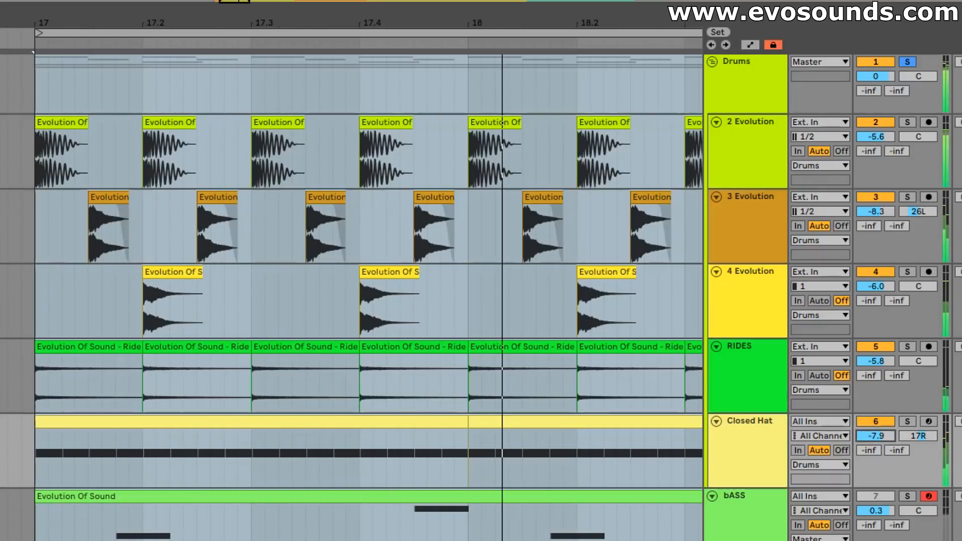
Step: Go over the RIDES, 3 Evolution and 4 Evolution tracks during playback and stop it
{"action": "left_click", "coordinate": [753, 385]}
{"action": "left_click", "coordinate": [758, 257]}
{"action": "left_click", "coordinate": [761, 289]}
{"action": "left_click", "coordinate": [771, 245]}
{"action": "key", "text": "space"}
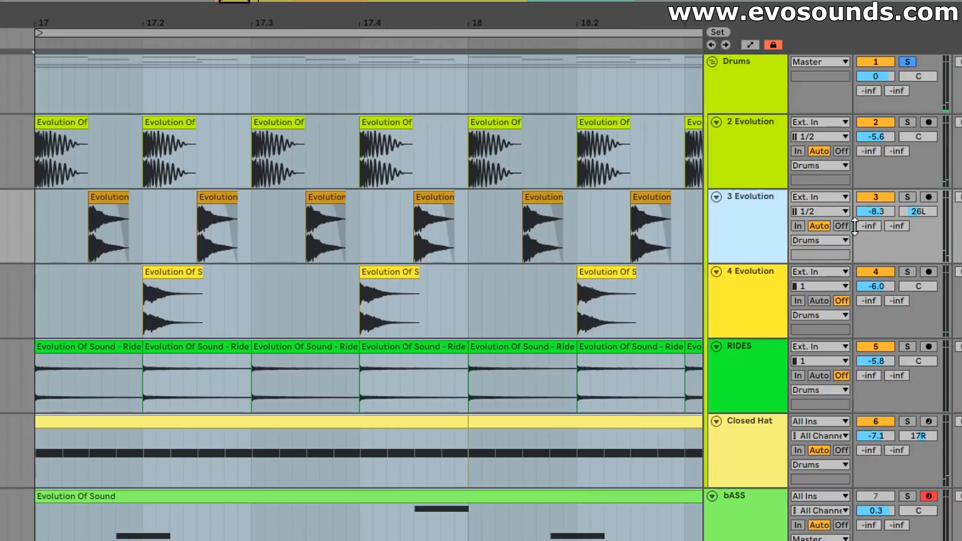
Step: Turn off the Drums group's solo and play the full mix from just before bar 17
{"action": "left_click", "coordinate": [909, 196]}
{"action": "left_click", "coordinate": [2, 231]}
{"action": "key", "text": "space"}
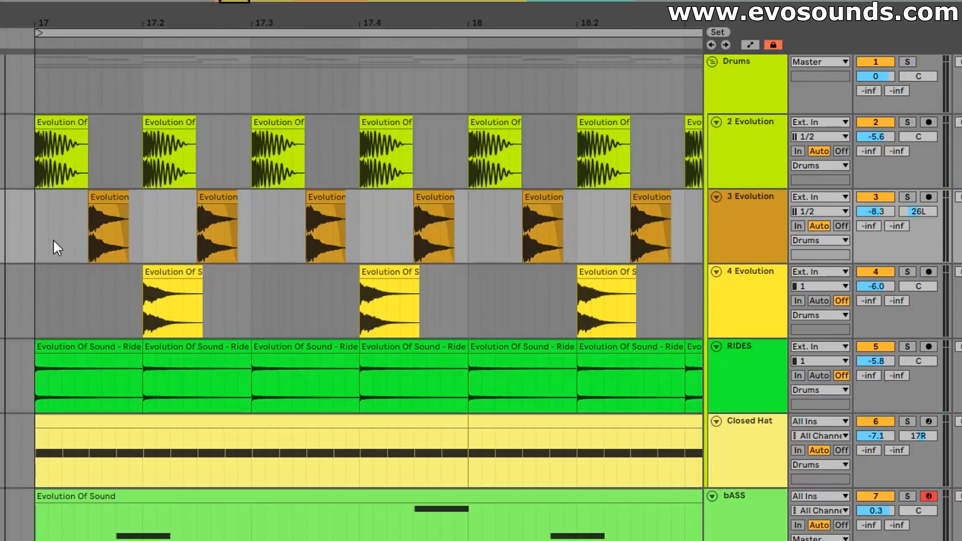
{"action": "left_click_drag", "start_coordinate": [230, 14], "coordinate": [230, 1]}
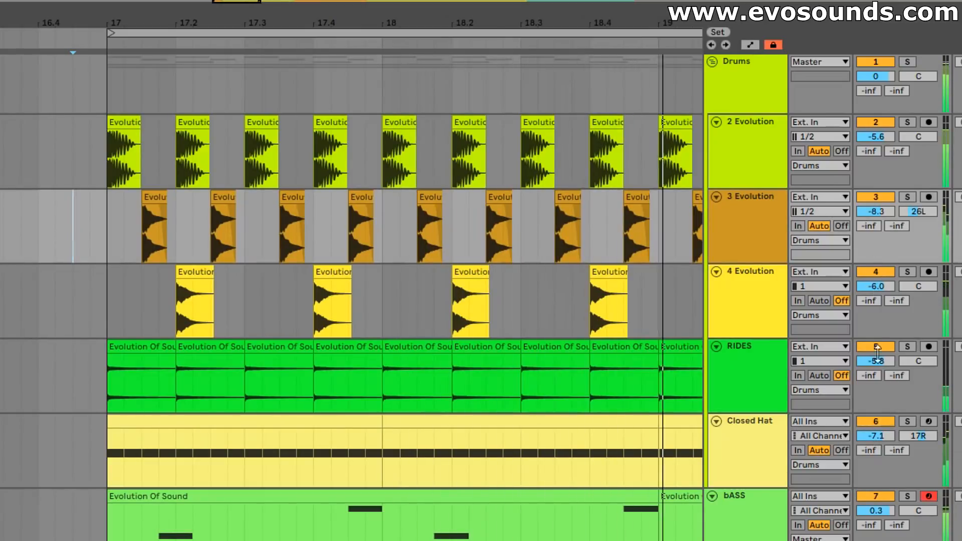
Step: Set the Closed Hat volume to -12.6 dB, try 3 Evolution at -10.0 dB and return it to -8.3 dB
{"action": "left_click_drag", "start_coordinate": [883, 437], "coordinate": [883, 456]}
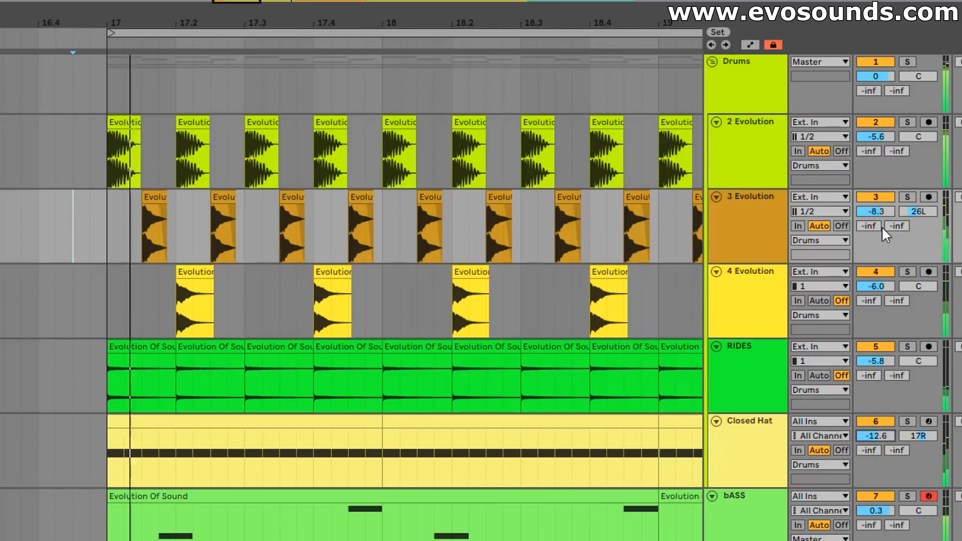
{"action": "left_click_drag", "start_coordinate": [888, 211], "coordinate": [888, 216]}
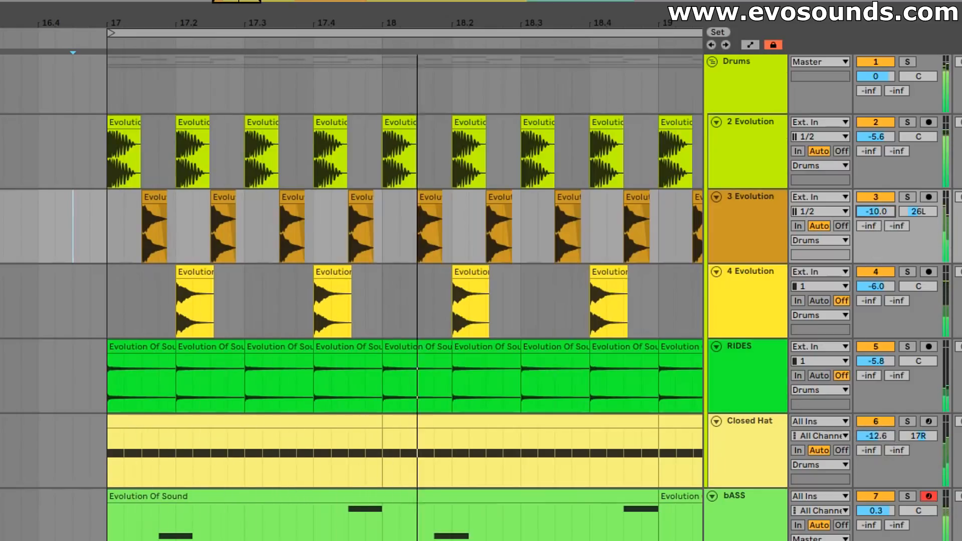
{"action": "left_click_drag", "start_coordinate": [888, 211], "coordinate": [888, 206]}
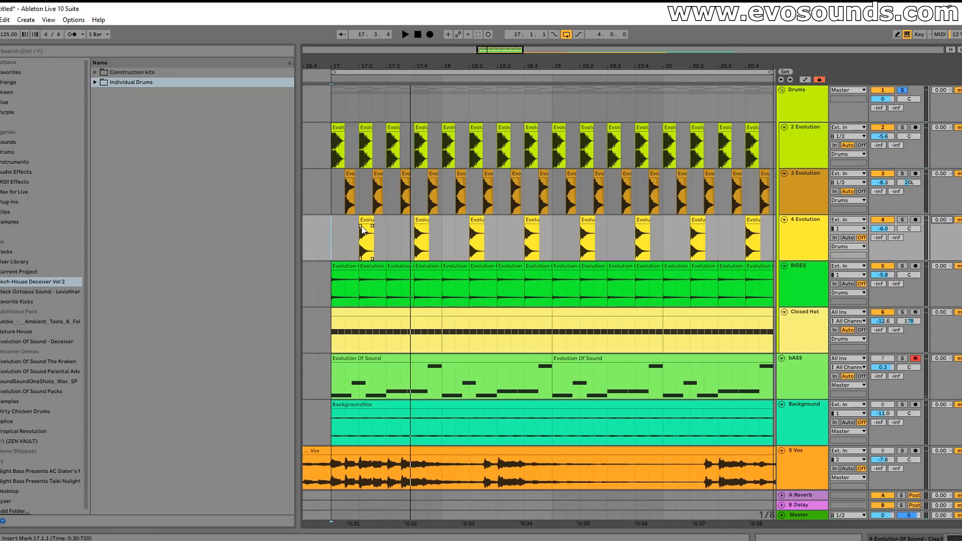
Step: Set the track delay of the 4 Evolution clap track to 7 ms
{"action": "left_click", "coordinate": [364, 222]}
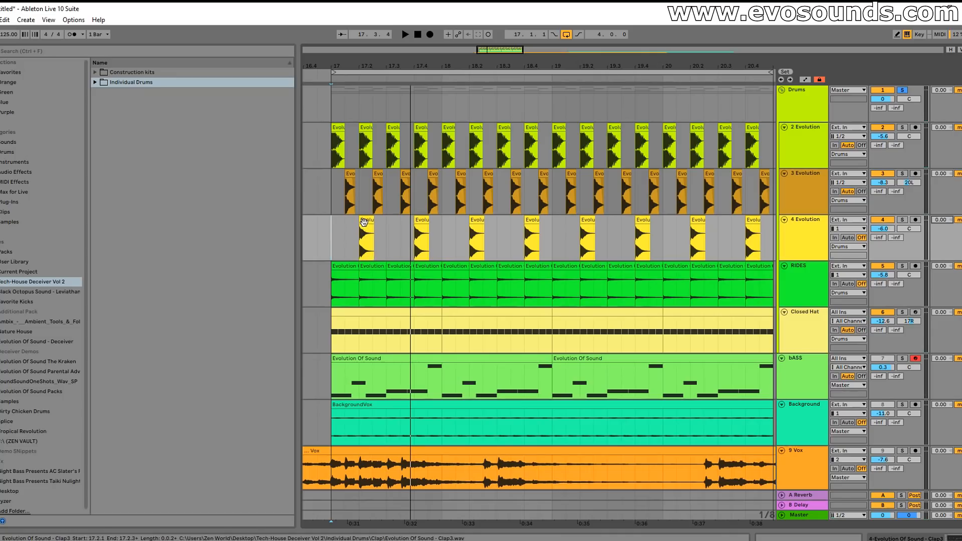
{"action": "mouse_move", "coordinate": [493, 49]}
{"action": "left_mouse_down"}
{"action": "mouse_move", "coordinate": [479, 83]}
{"action": "mouse_move", "coordinate": [483, 115]}
{"action": "mouse_move", "coordinate": [483, 51]}
{"action": "left_mouse_up"}
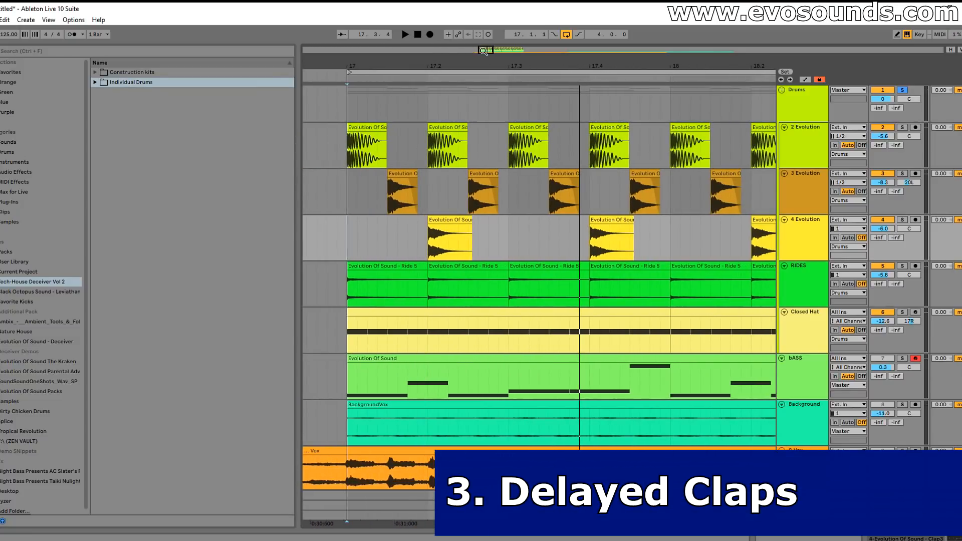
{"action": "double_click", "coordinate": [793, 224]}
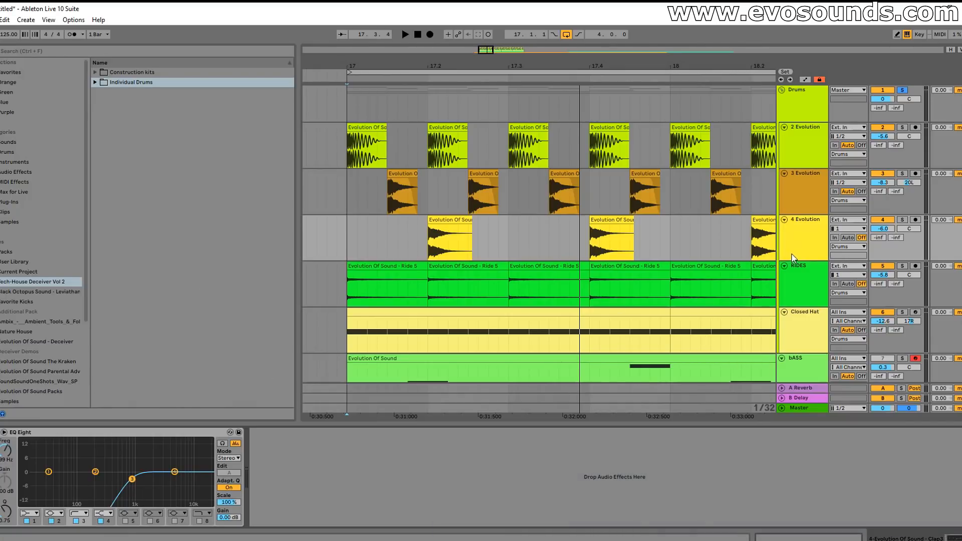
{"action": "left_click", "coordinate": [807, 243]}
{"action": "left_click_drag", "start_coordinate": [936, 224], "coordinate": [935, 219]}
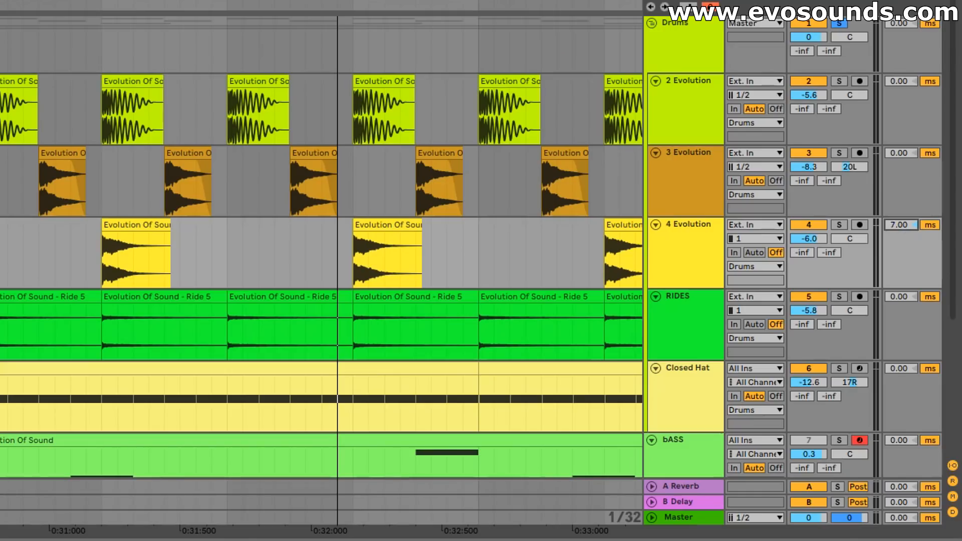
Step: Toggle the track delay display, set the 4 Evolution clap delay to 10 ms and play the drums
{"action": "left_click", "coordinate": [954, 513]}
{"action": "left_click", "coordinate": [954, 512]}
{"action": "left_click_drag", "start_coordinate": [915, 227], "coordinate": [915, 223]}
{"action": "left_click", "coordinate": [108, 224]}
{"action": "mouse_move", "coordinate": [291, 3]}
{"action": "left_mouse_down"}
{"action": "mouse_move", "coordinate": [292, 14]}
{"action": "mouse_move", "coordinate": [325, 7]}
{"action": "mouse_move", "coordinate": [303, 7]}
{"action": "left_mouse_up"}
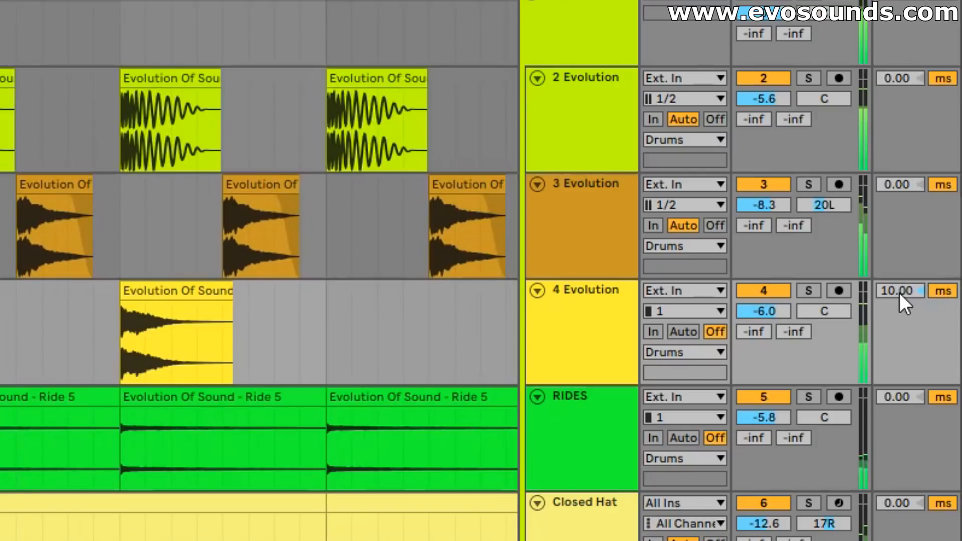
Step: Return the 4 Evolution track delay to its default of 0 ms during playback
{"action": "left_click_drag", "start_coordinate": [900, 226], "coordinate": [901, 230]}
{"action": "left_click_drag", "start_coordinate": [901, 291], "coordinate": [901, 297]}
{"action": "right_click", "coordinate": [902, 300]}
{"action": "left_click", "coordinate": [882, 306]}
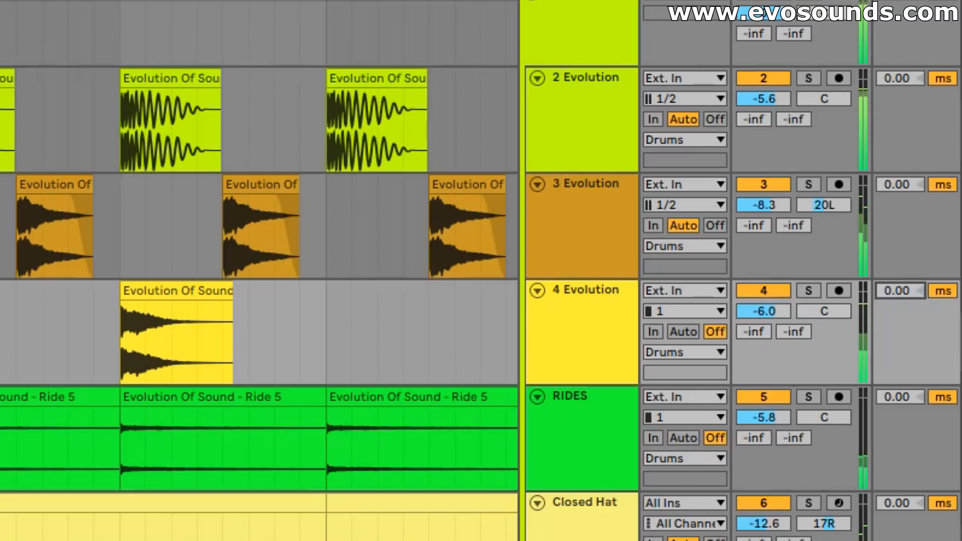
Step: Alternate the 4 Evolution track delay between 5 ms and the default 0 ms during playback to compare the clap timing
{"action": "left_click_drag", "start_coordinate": [900, 290], "coordinate": [900, 285]}
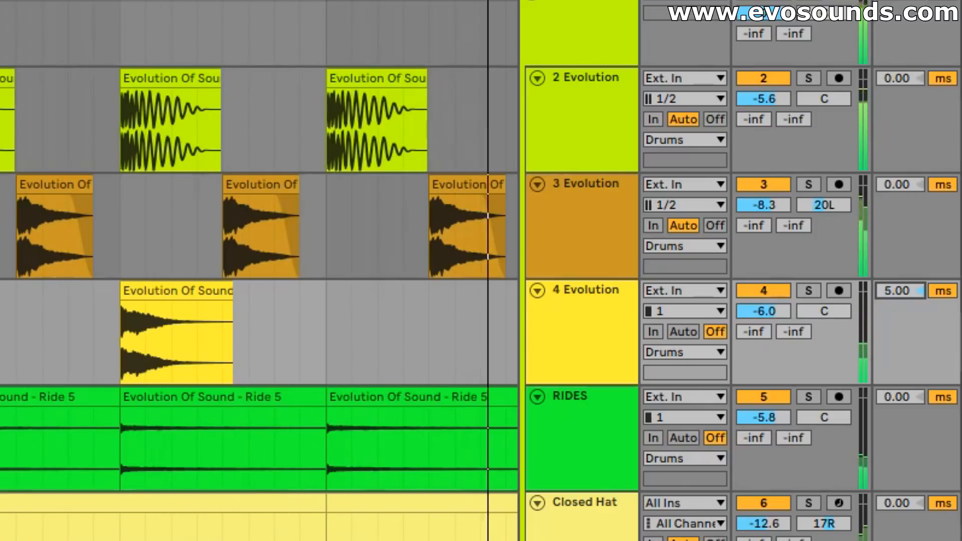
{"action": "right_click", "coordinate": [902, 294]}
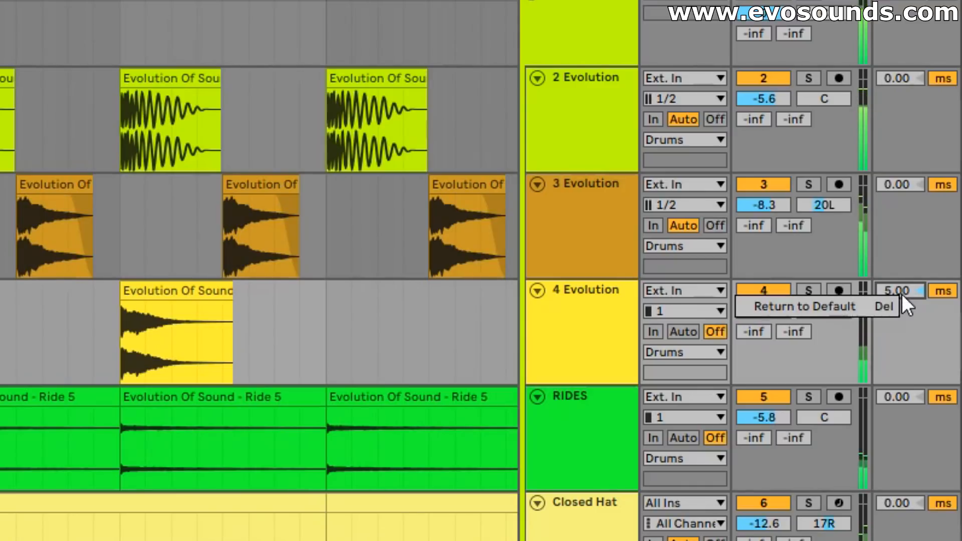
{"action": "left_click", "coordinate": [869, 307]}
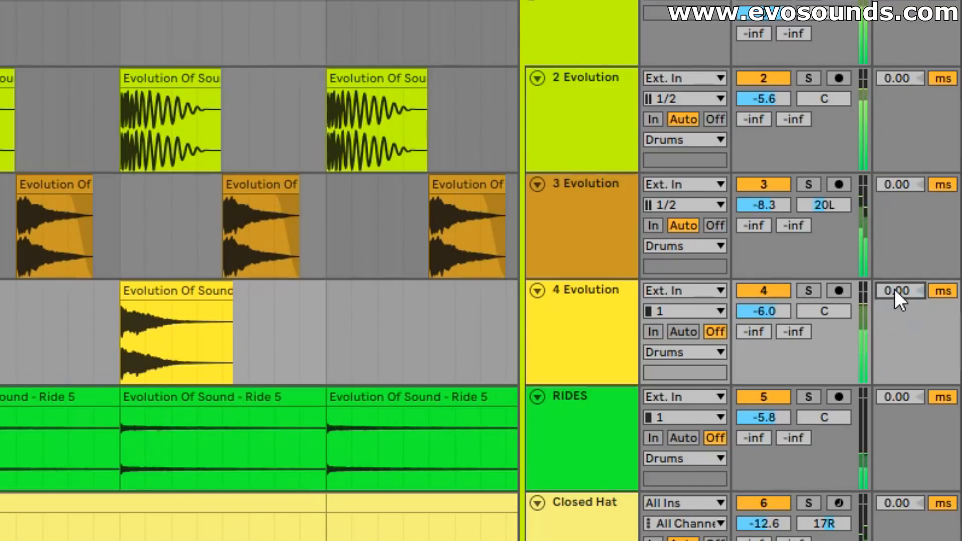
{"action": "left_click_drag", "start_coordinate": [901, 292], "coordinate": [900, 288]}
{"action": "left_click", "coordinate": [401, 1]}
{"action": "left_click_drag", "start_coordinate": [168, 1], "coordinate": [70, 1]}
{"action": "right_click", "coordinate": [903, 293]}
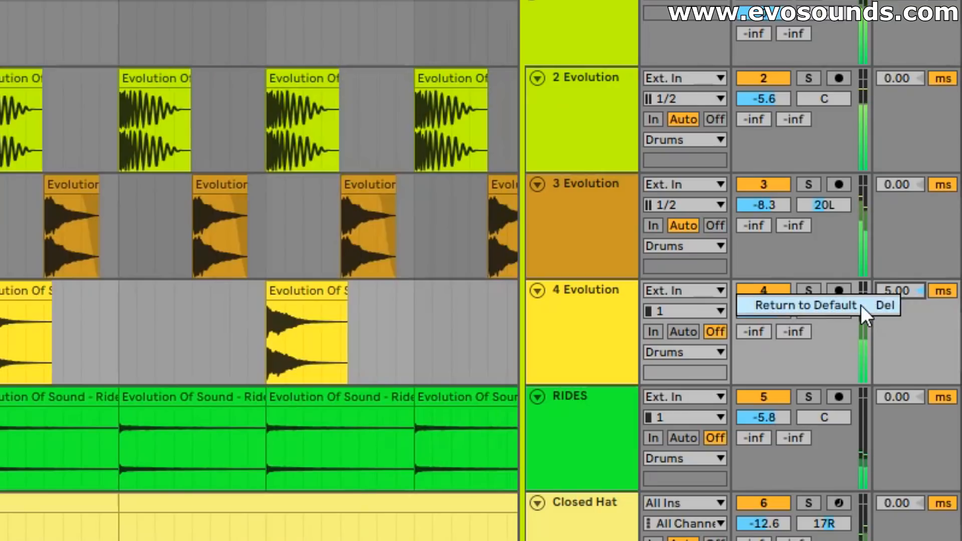
{"action": "left_click", "coordinate": [861, 305]}
Step: Set the 4 Evolution track delay to 5 ms and stop playback
{"action": "left_click_drag", "start_coordinate": [904, 296], "coordinate": [904, 285]}
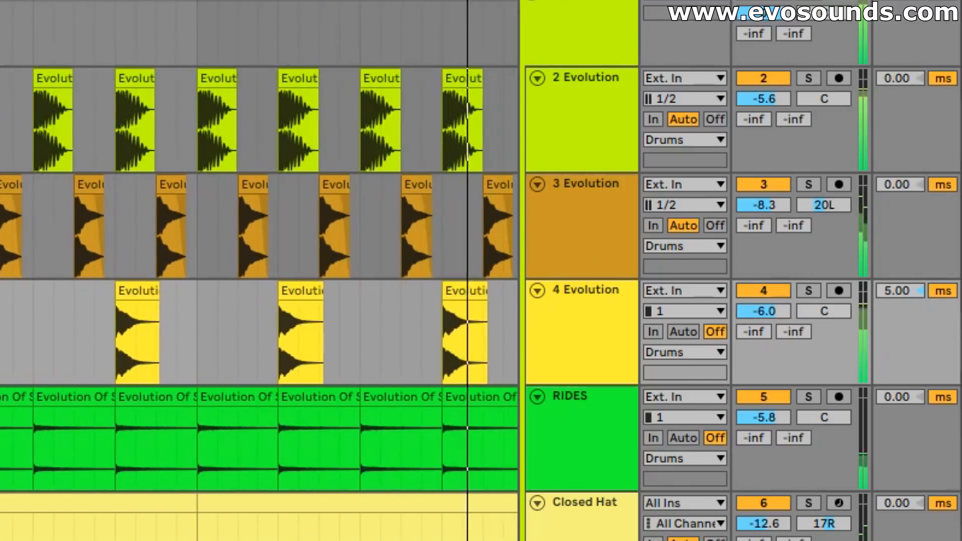
{"action": "key", "text": "space"}
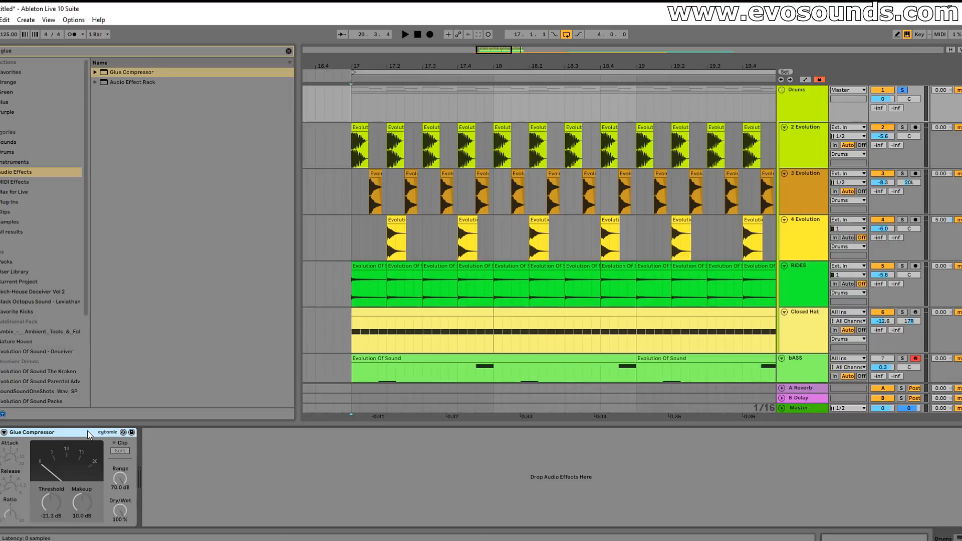
Step: Examine the Glue Compressor's ratio and release on the Drums group and play the loop to hear the compression
{"action": "left_click", "coordinate": [0, 432]}
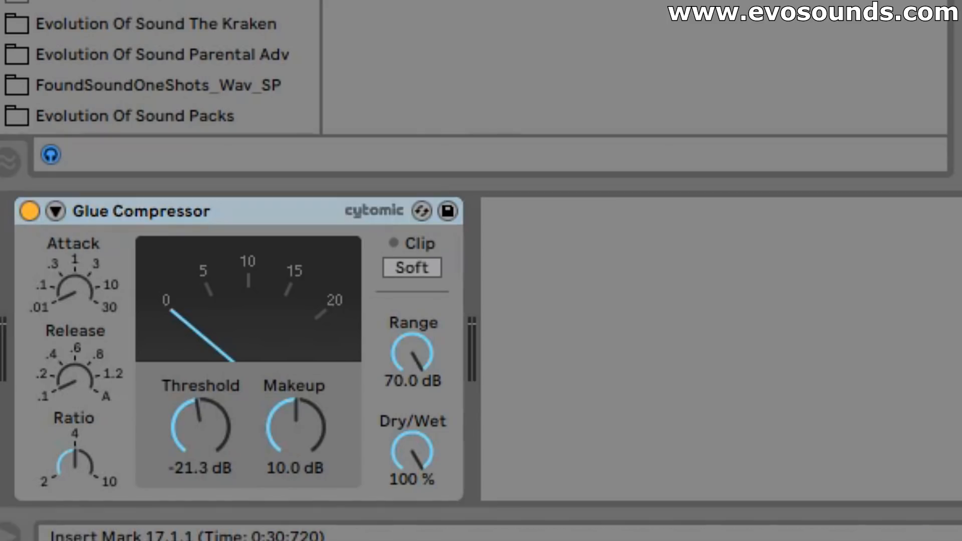
{"action": "left_click", "coordinate": [142, 219]}
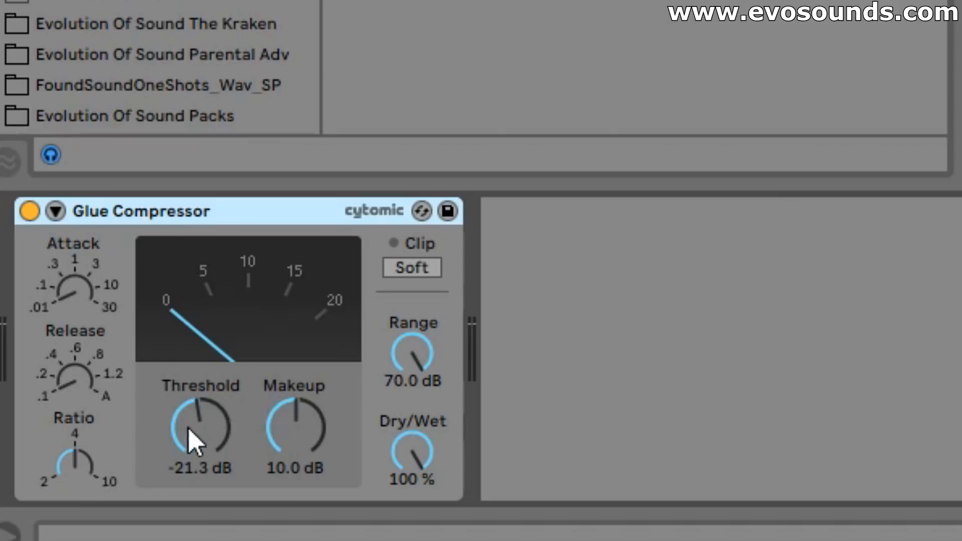
{"action": "left_click", "coordinate": [59, 451]}
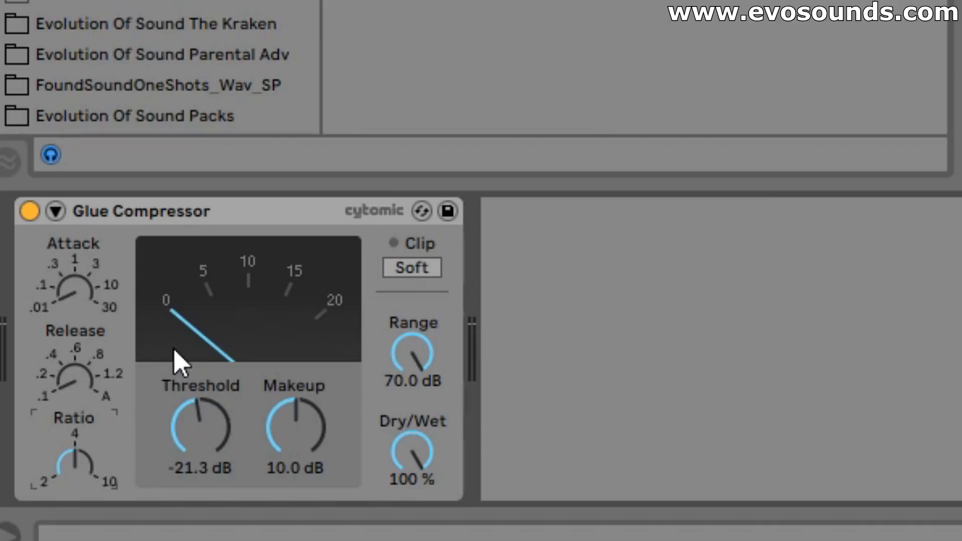
{"action": "left_click", "coordinate": [75, 377]}
{"action": "mouse_move", "coordinate": [75, 376]}
{"action": "left_mouse_down"}
{"action": "mouse_move", "coordinate": [75, 326]}
{"action": "mouse_move", "coordinate": [75, 376]}
{"action": "left_mouse_up"}
{"action": "key", "text": "space"}
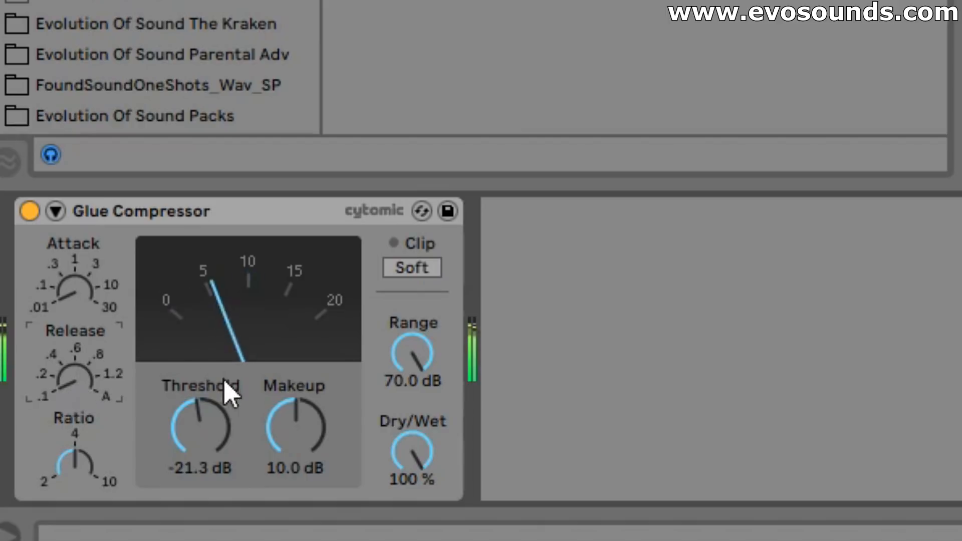
Step: Bypass and re-enable the Glue Compressor during playback to compare levels, and lower its makeup gain to 7.62 dB
{"action": "left_click", "coordinate": [30, 212]}
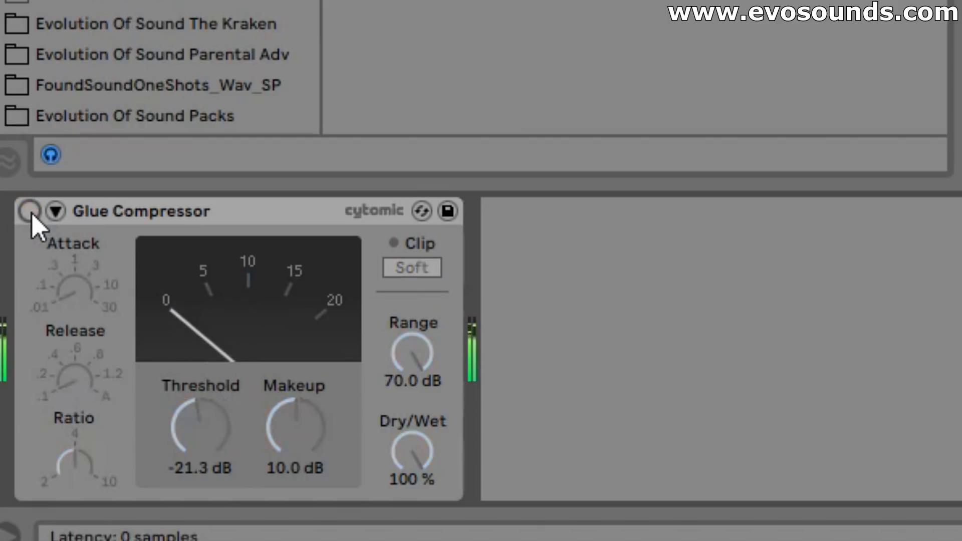
{"action": "left_click", "coordinate": [33, 216]}
{"action": "left_click_drag", "start_coordinate": [291, 415], "coordinate": [291, 420]}
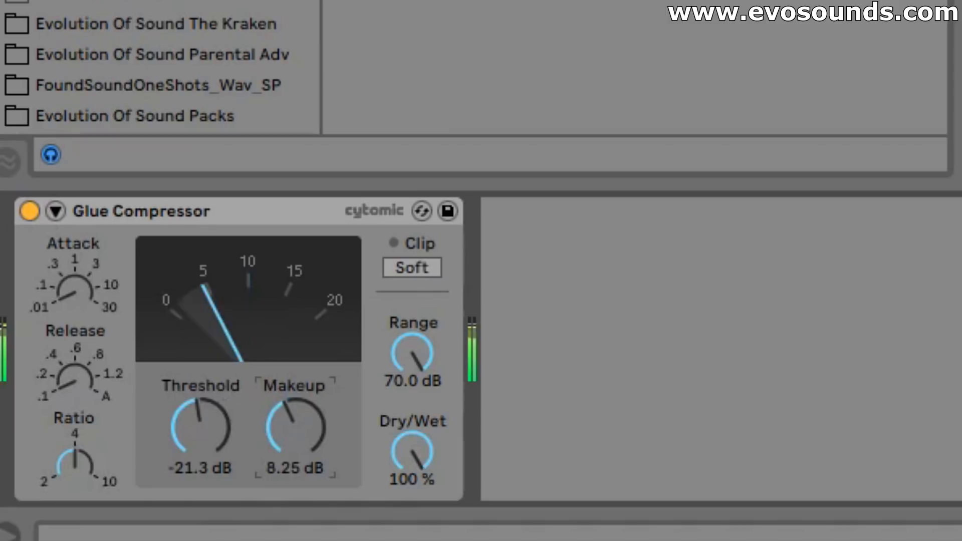
{"action": "left_click_drag", "start_coordinate": [284, 456], "coordinate": [284, 464]}
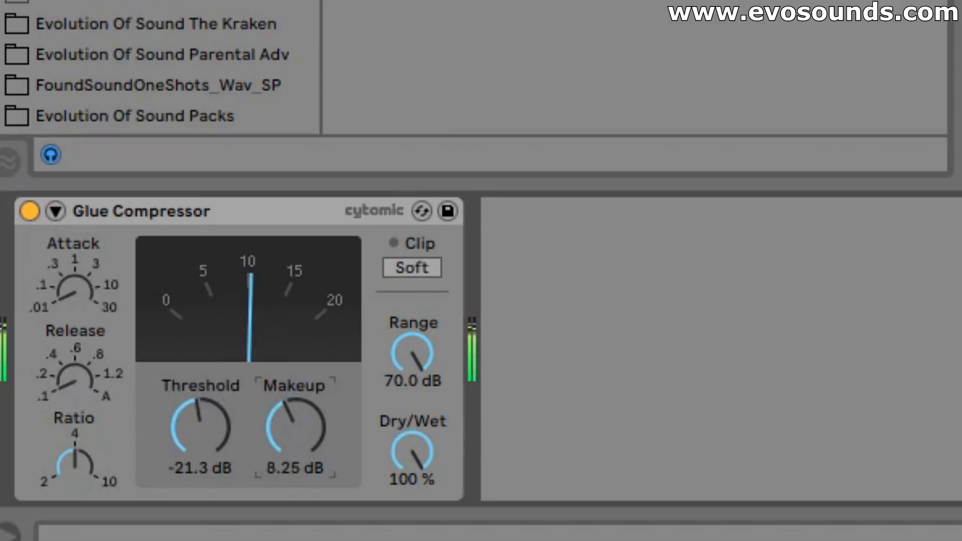
Step: Switch the Glue Compressor off and on during playback to compare the compressed and uncompressed drums
{"action": "left_click", "coordinate": [30, 212]}
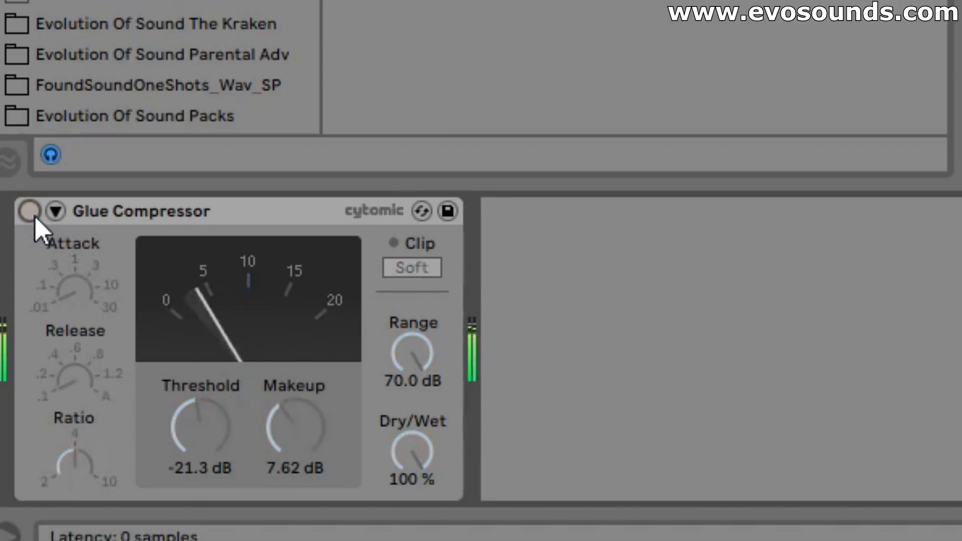
{"action": "left_click", "coordinate": [30, 212]}
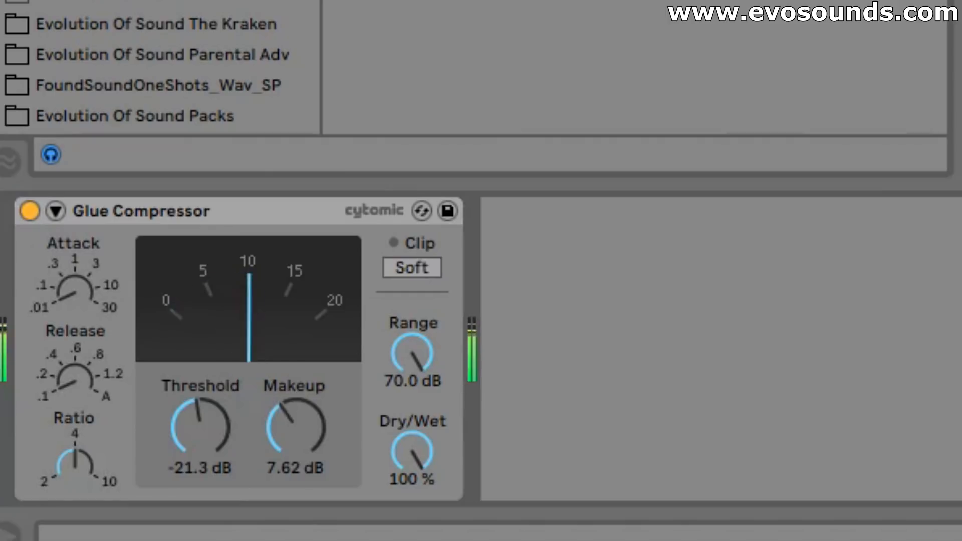
{"action": "left_click", "coordinate": [30, 212]}
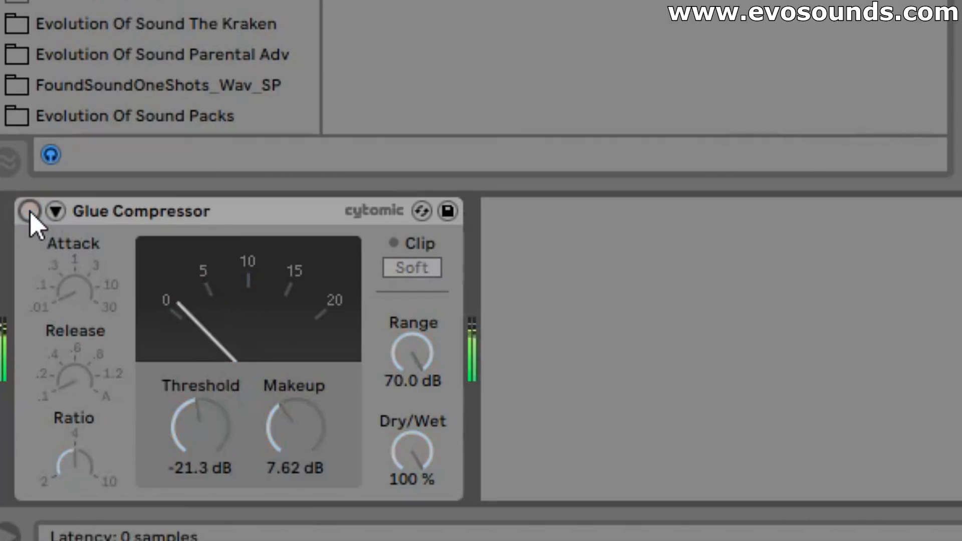
{"action": "left_click", "coordinate": [30, 212]}
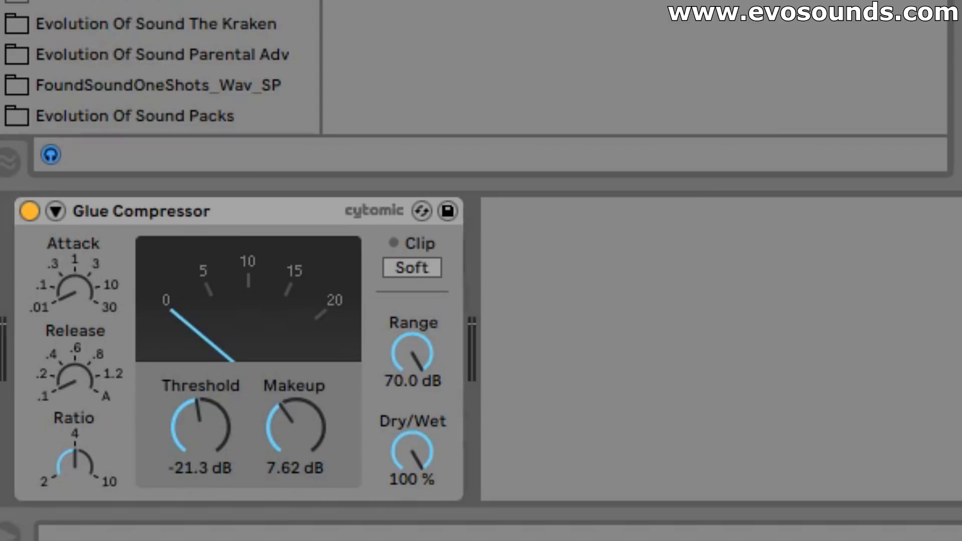
Step: Replace the adjusted Glue Compressor on the Drums group with a fresh Glue Compressor at default settings
{"action": "left_click_drag", "start_coordinate": [198, 425], "coordinate": [198, 301]}
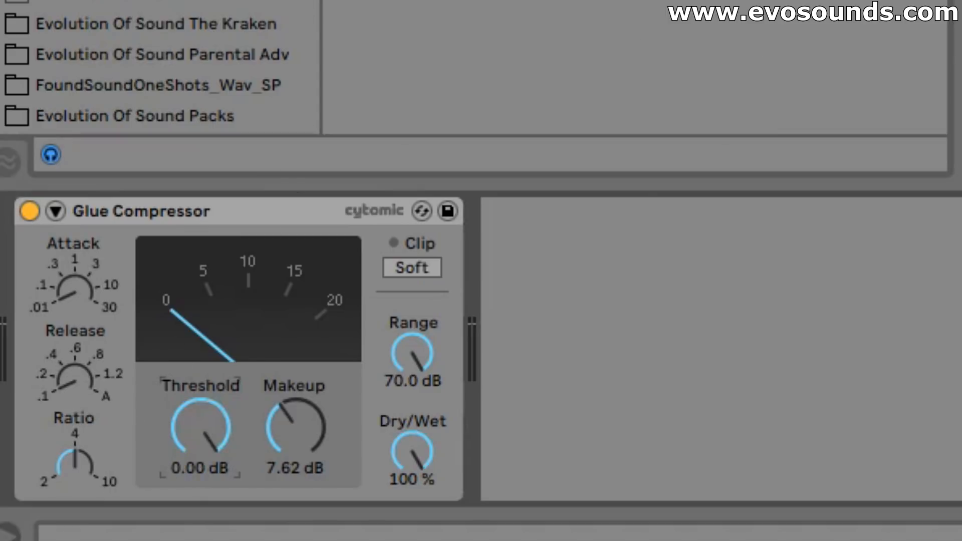
{"action": "left_click", "coordinate": [193, 213]}
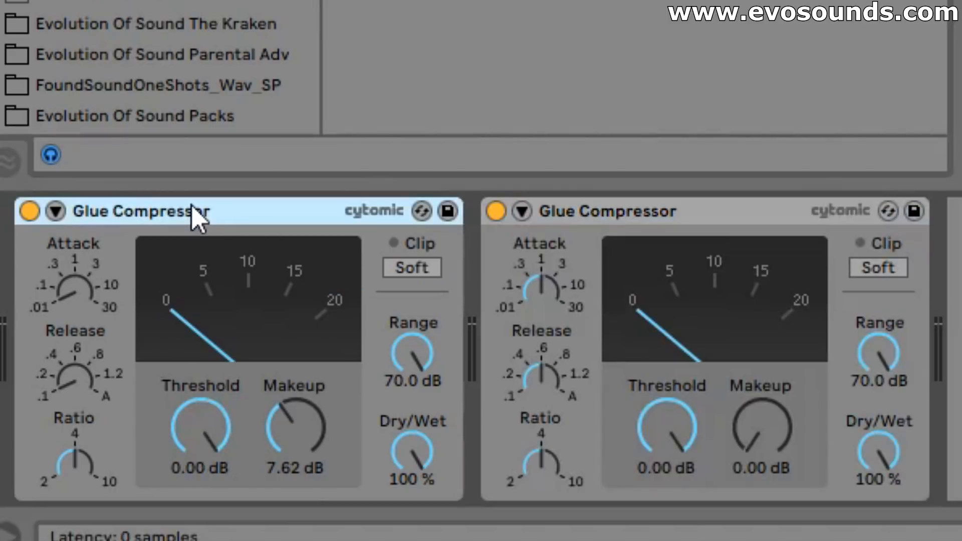
{"action": "key", "text": "Delete"}
Step: Set the new Glue Compressor's attack to 0.3 and its threshold to -7.62 dB
{"action": "left_click_drag", "start_coordinate": [80, 281], "coordinate": [80, 260]}
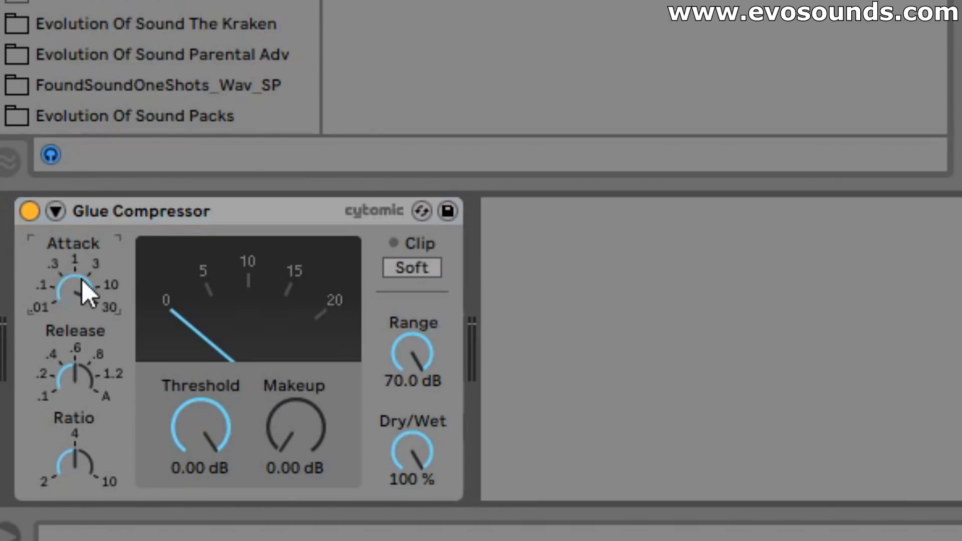
{"action": "left_click_drag", "start_coordinate": [86, 300], "coordinate": [85, 309]}
{"action": "left_click_drag", "start_coordinate": [208, 437], "coordinate": [208, 458]}
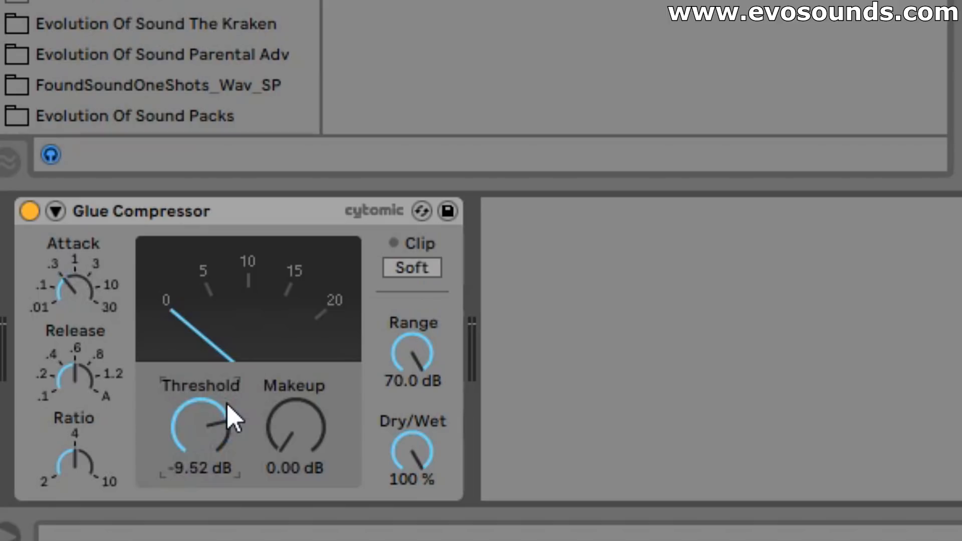
{"action": "mouse_move", "coordinate": [216, 441]}
{"action": "left_mouse_down"}
{"action": "mouse_move", "coordinate": [217, 419]}
{"action": "mouse_move", "coordinate": [217, 435]}
{"action": "left_mouse_up"}
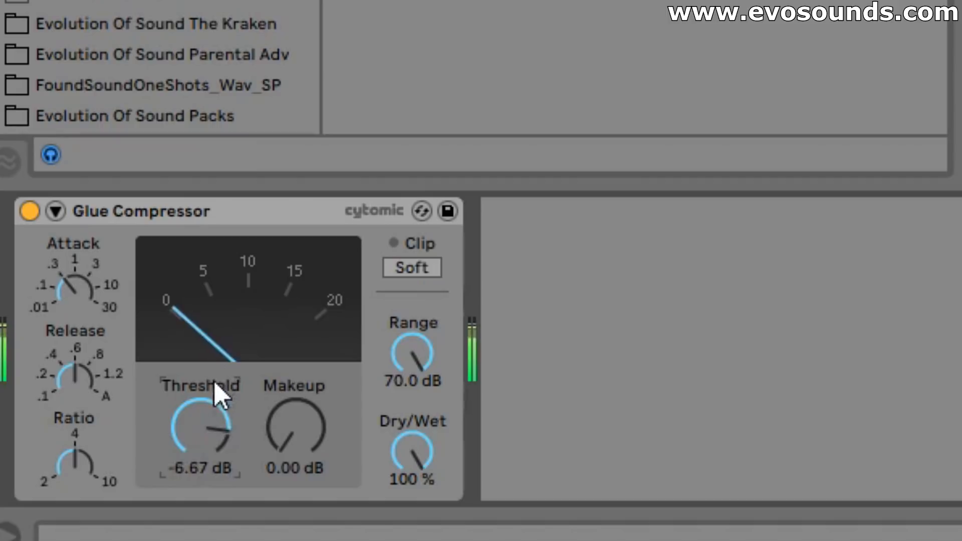
{"action": "left_click_drag", "start_coordinate": [215, 456], "coordinate": [208, 455]}
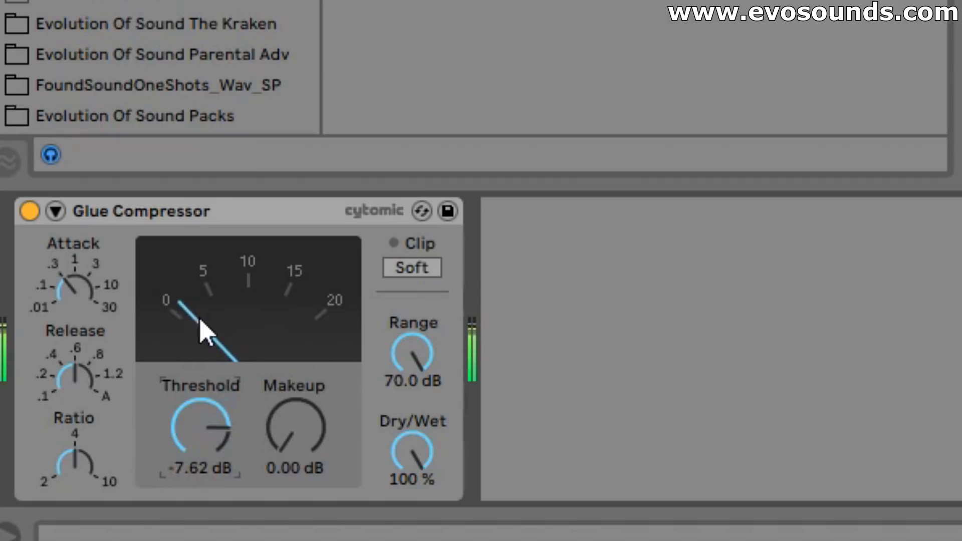
Step: Lower the Glue Compressor's threshold to -11.7 dB and set its release to 0.2
{"action": "left_click_drag", "start_coordinate": [85, 387], "coordinate": [85, 374]}
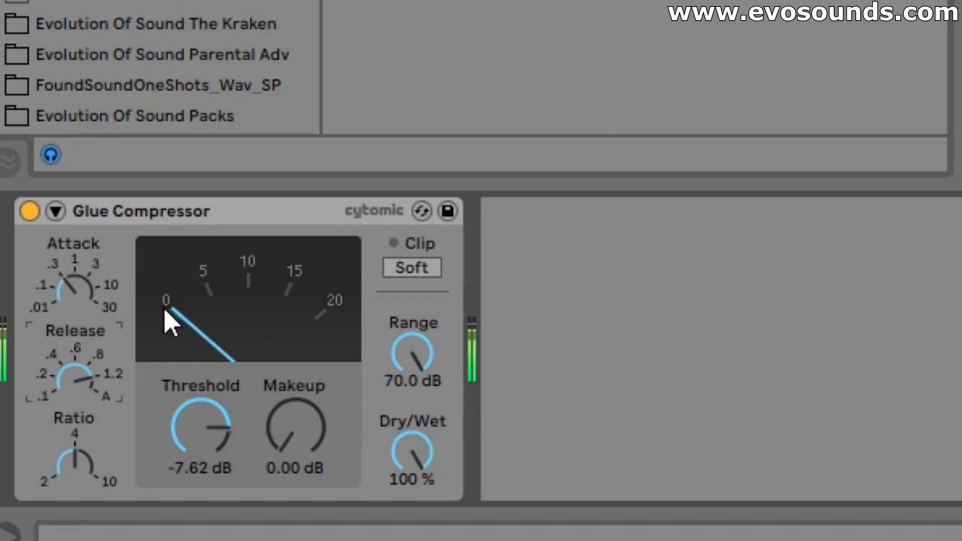
{"action": "left_click_drag", "start_coordinate": [203, 356], "coordinate": [232, 391]}
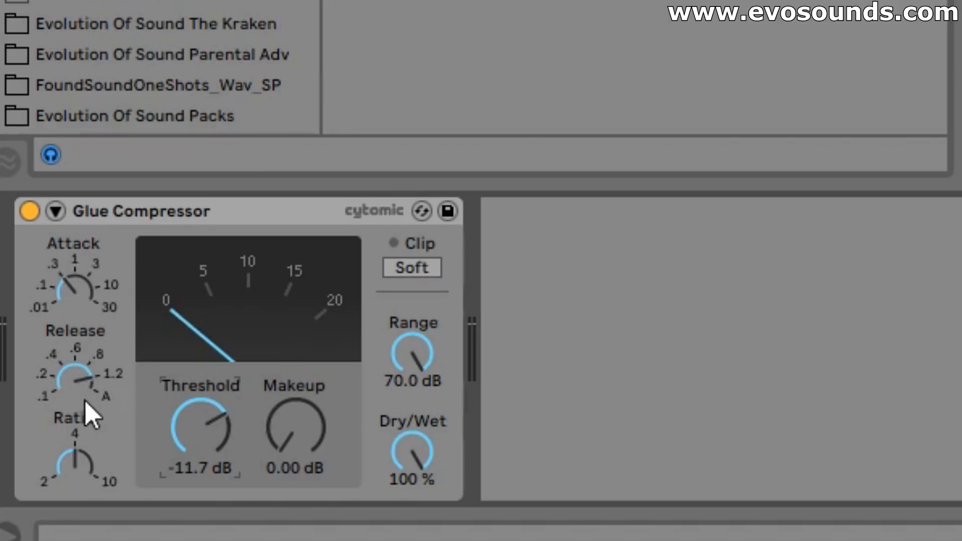
{"action": "left_click_drag", "start_coordinate": [82, 401], "coordinate": [82, 435]}
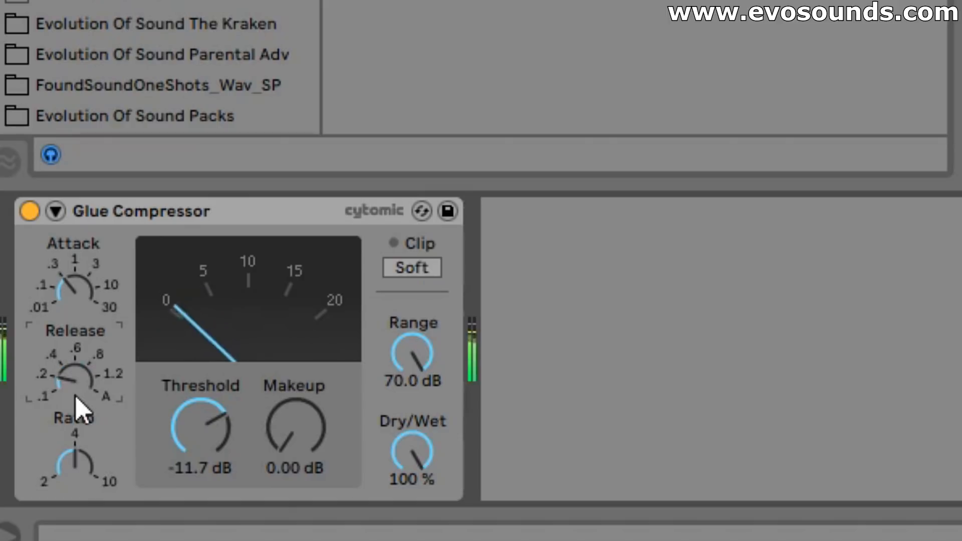
Step: Compare the drums with the Glue Compressor bypassed and active, and raise its makeup gain to 4.13 dB
{"action": "left_click", "coordinate": [29, 209]}
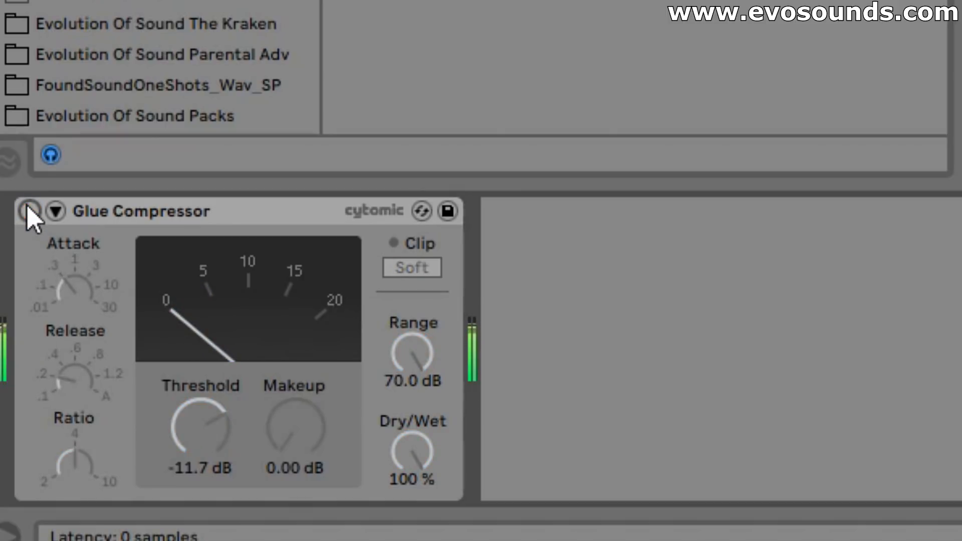
{"action": "left_click", "coordinate": [29, 210]}
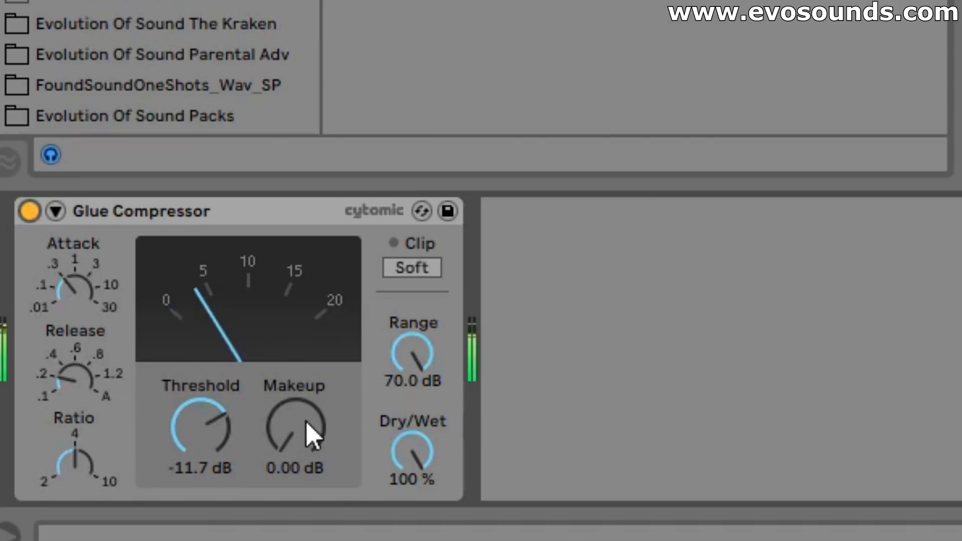
{"action": "left_click_drag", "start_coordinate": [311, 434], "coordinate": [312, 410]}
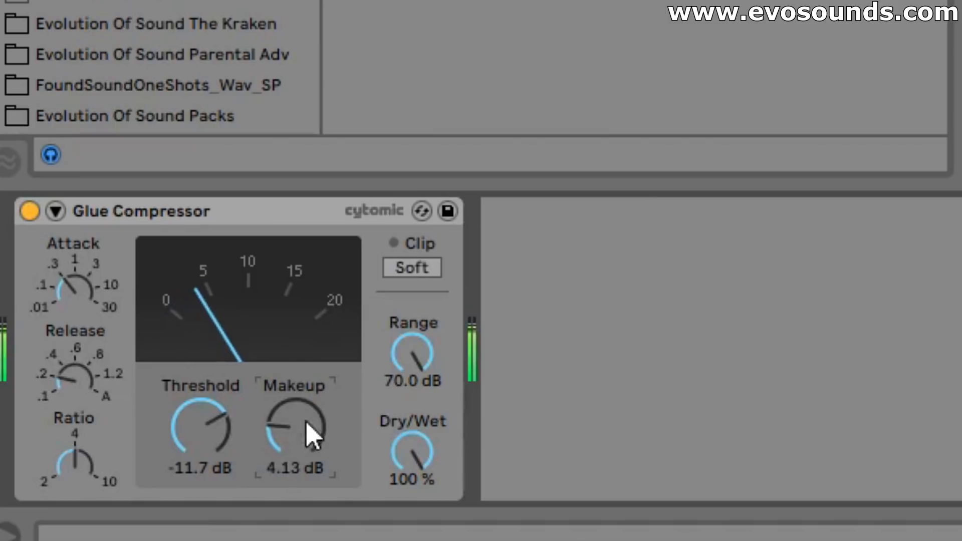
Step: Toggle the Glue Compressor's bypass repeatedly during playback to compare loudness and groove with the makeup gain applied
{"action": "left_click", "coordinate": [29, 211]}
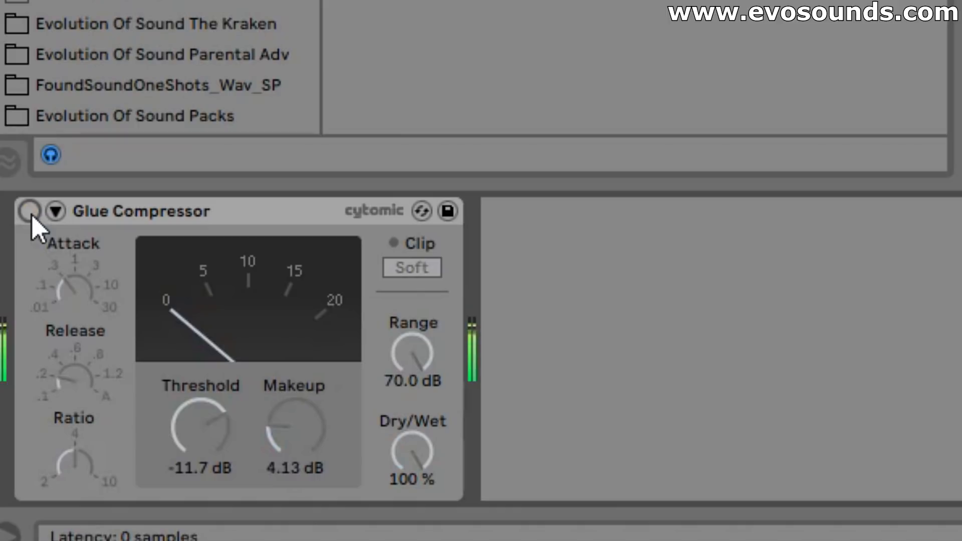
{"action": "left_click", "coordinate": [29, 210]}
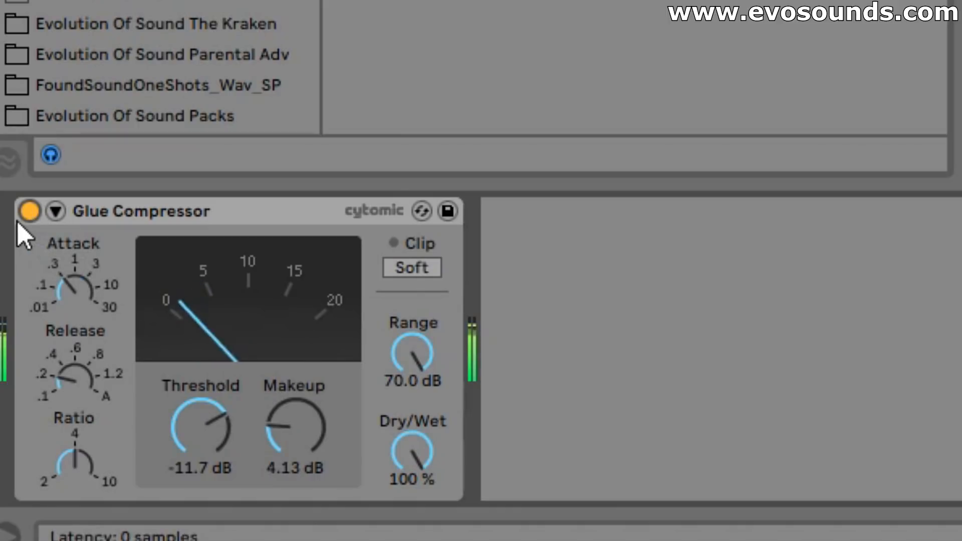
{"action": "left_click", "coordinate": [29, 210]}
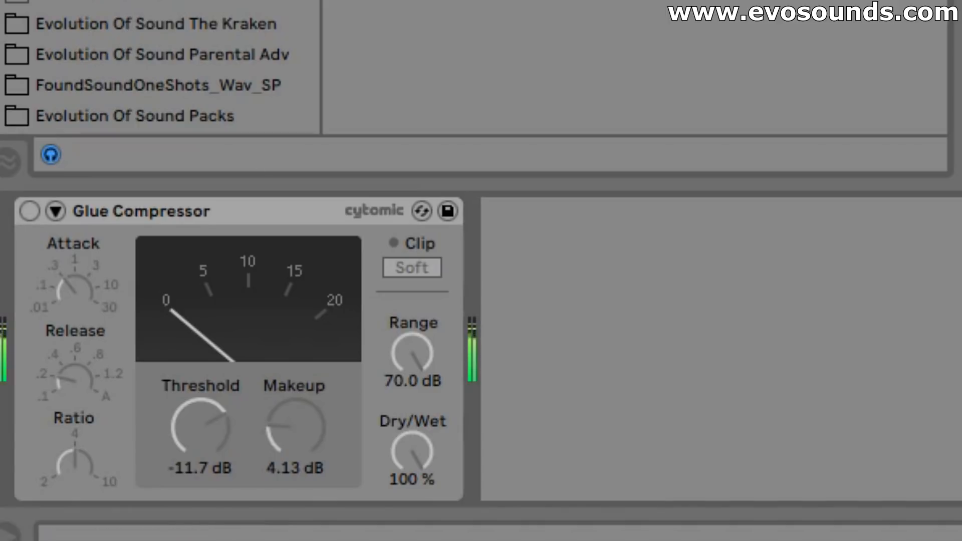
{"action": "left_click", "coordinate": [29, 211]}
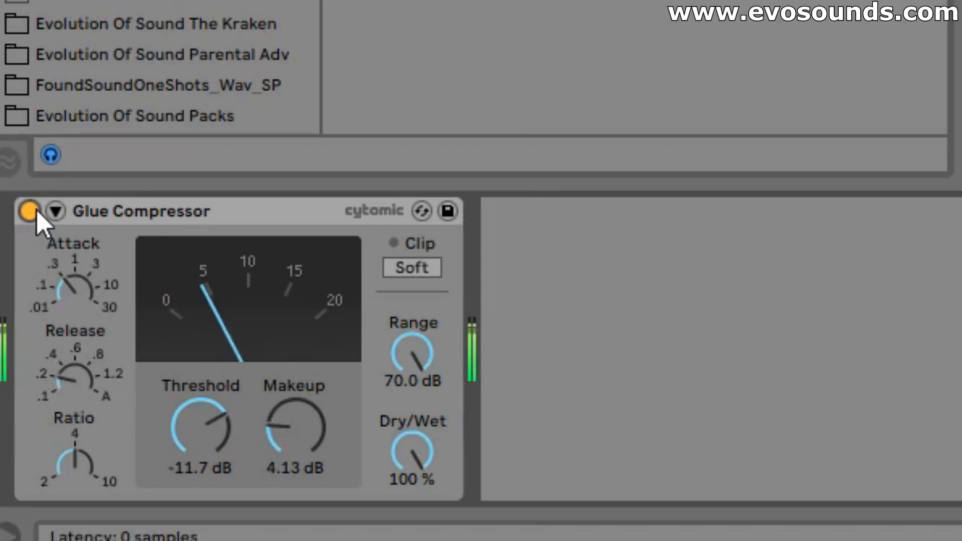
{"action": "left_click", "coordinate": [36, 210]}
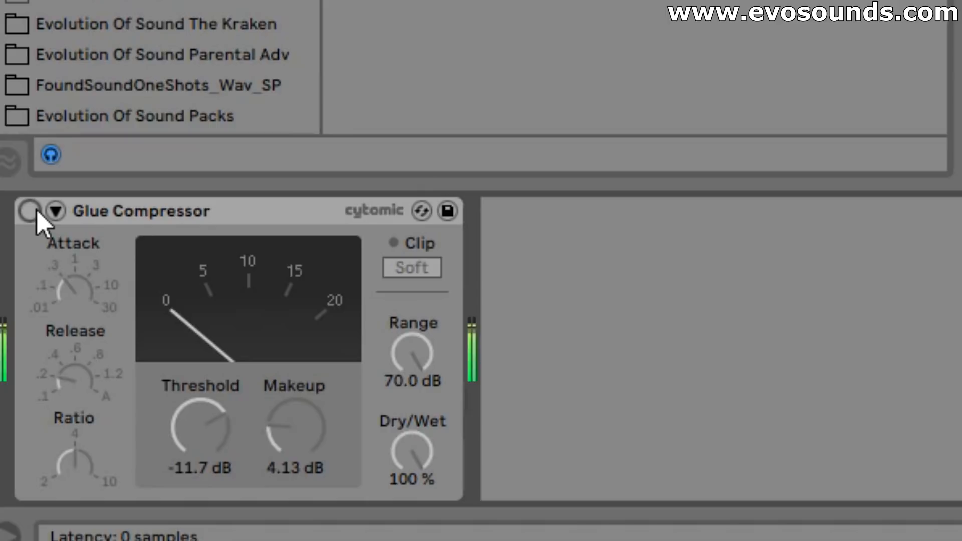
{"action": "left_click", "coordinate": [31, 213]}
Step: Reduce the Glue Compressor's makeup gain to 3.49 dB and compare against the bypassed sound
{"action": "left_click_drag", "start_coordinate": [295, 430], "coordinate": [294, 436]}
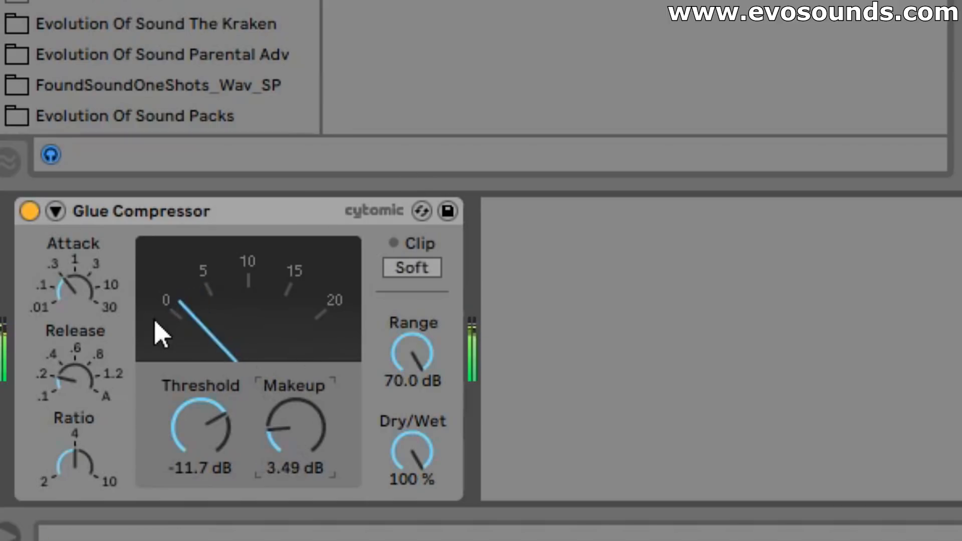
{"action": "left_click", "coordinate": [29, 213]}
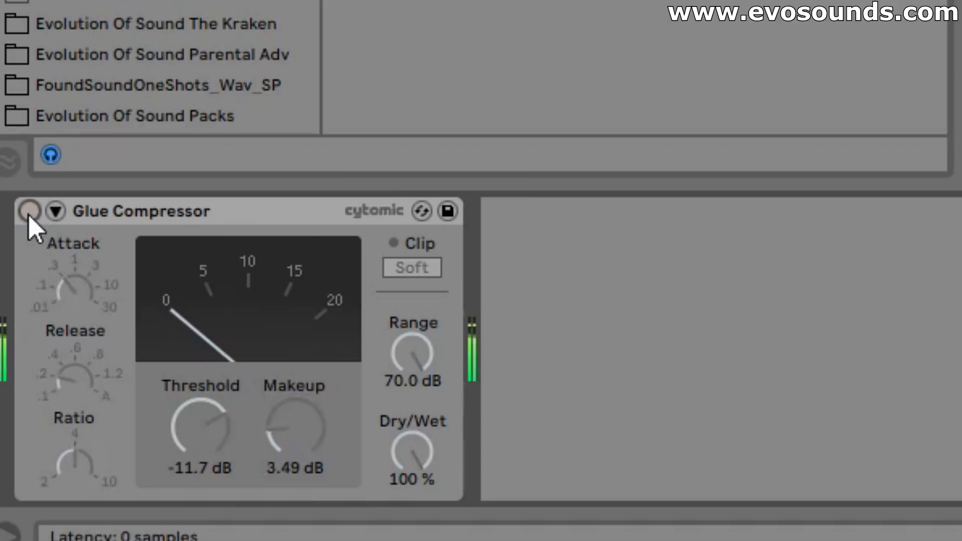
{"action": "left_click", "coordinate": [29, 212]}
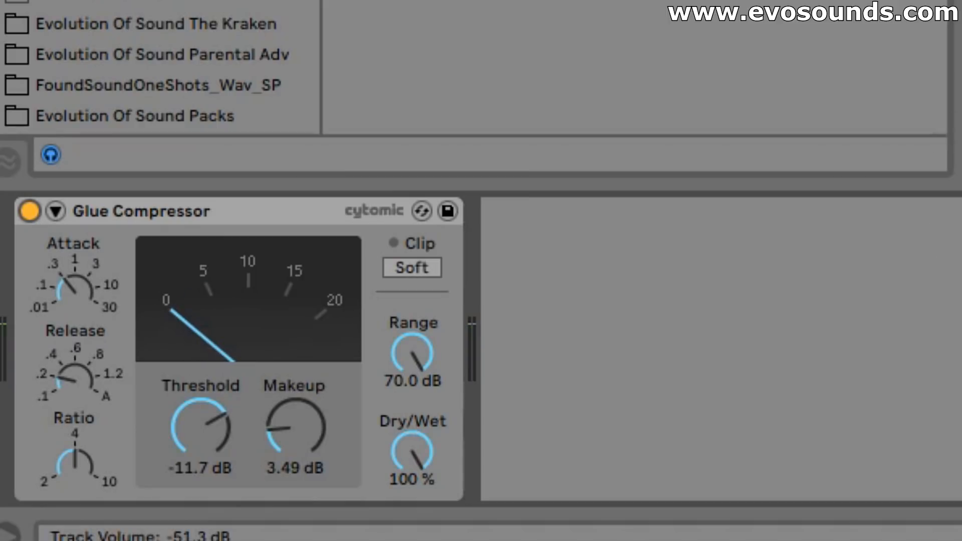
Step: Try release settings of 1.2 and 0.4 on the Glue Compressor, and set its threshold to -6.98 dB with 0.00 dB makeup
{"action": "left_click_drag", "start_coordinate": [72, 387], "coordinate": [72, 365]}
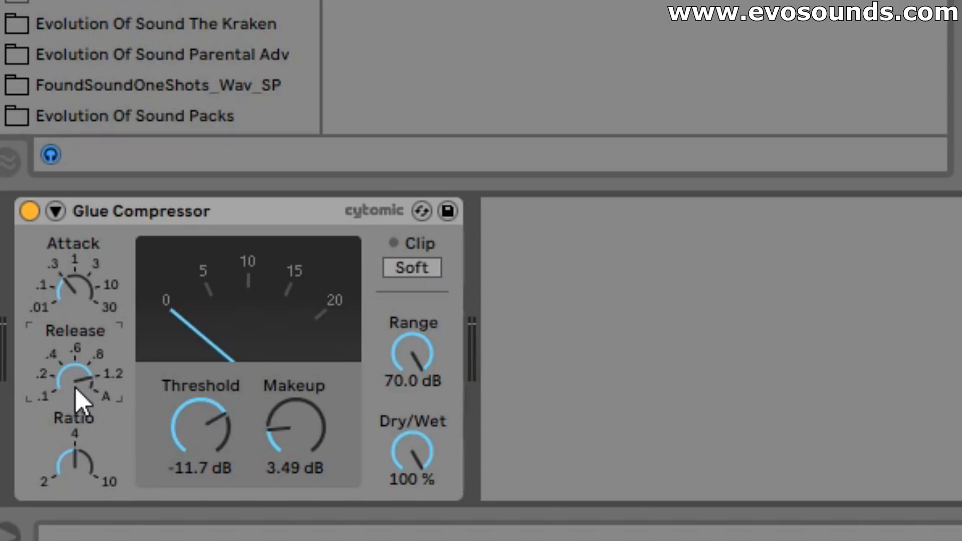
{"action": "left_click_drag", "start_coordinate": [76, 380], "coordinate": [75, 415]}
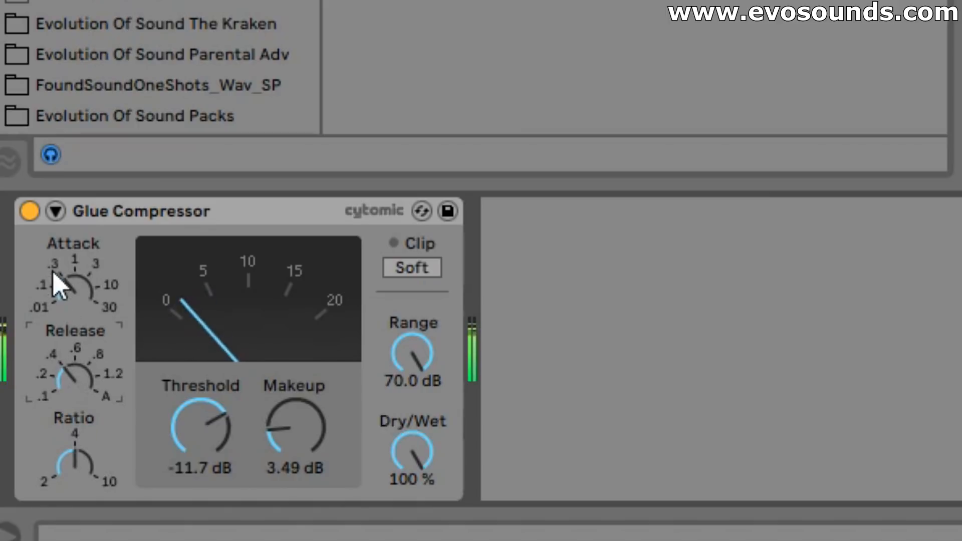
{"action": "left_click", "coordinate": [31, 213]}
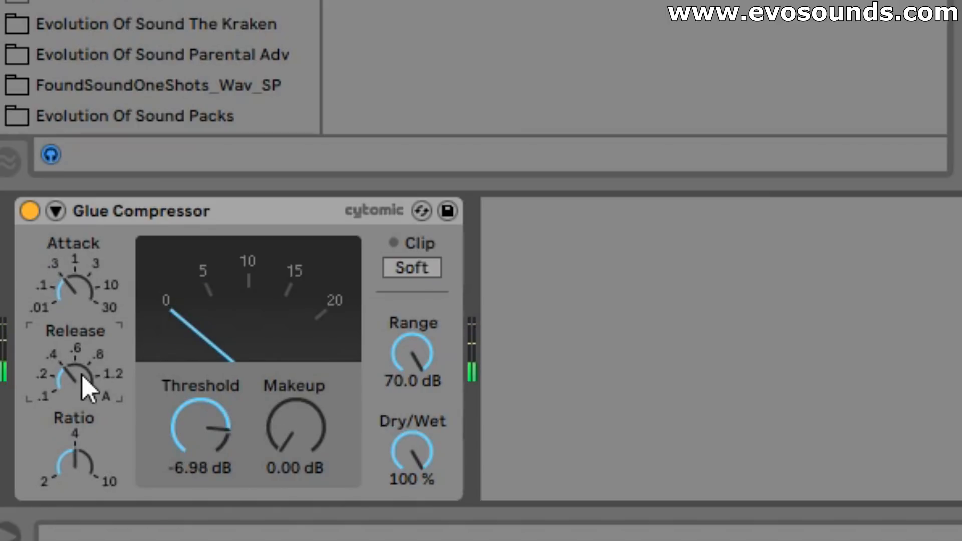
Step: Readjust the Glue Compressor's release from its fastest setting with the attack at 0.3, and raise the makeup gain to 1.75 dB
{"action": "left_click_drag", "start_coordinate": [86, 389], "coordinate": [86, 411]}
{"action": "left_click_drag", "start_coordinate": [74, 288], "coordinate": [74, 326]}
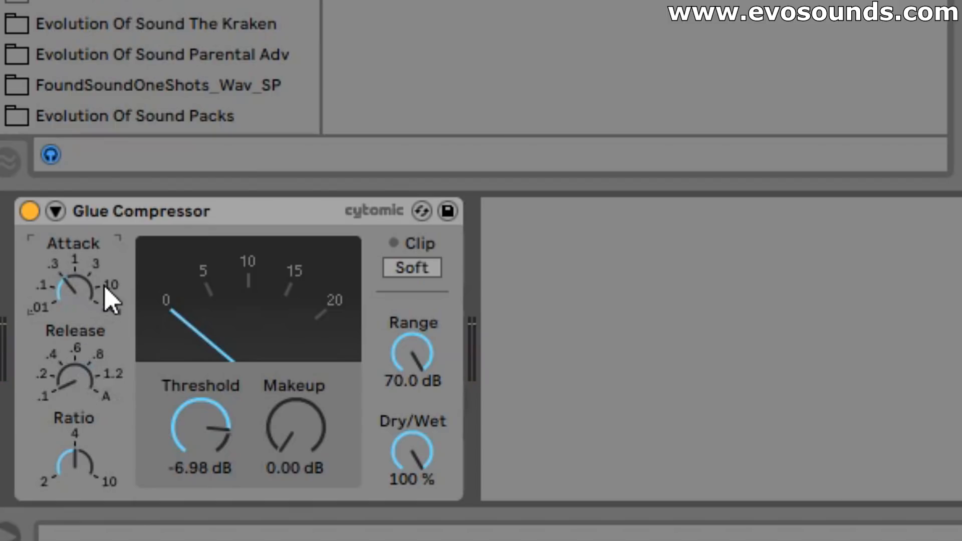
{"action": "mouse_move", "coordinate": [88, 406]}
{"action": "left_mouse_down"}
{"action": "mouse_move", "coordinate": [89, 376]}
{"action": "mouse_move", "coordinate": [88, 393]}
{"action": "left_mouse_up"}
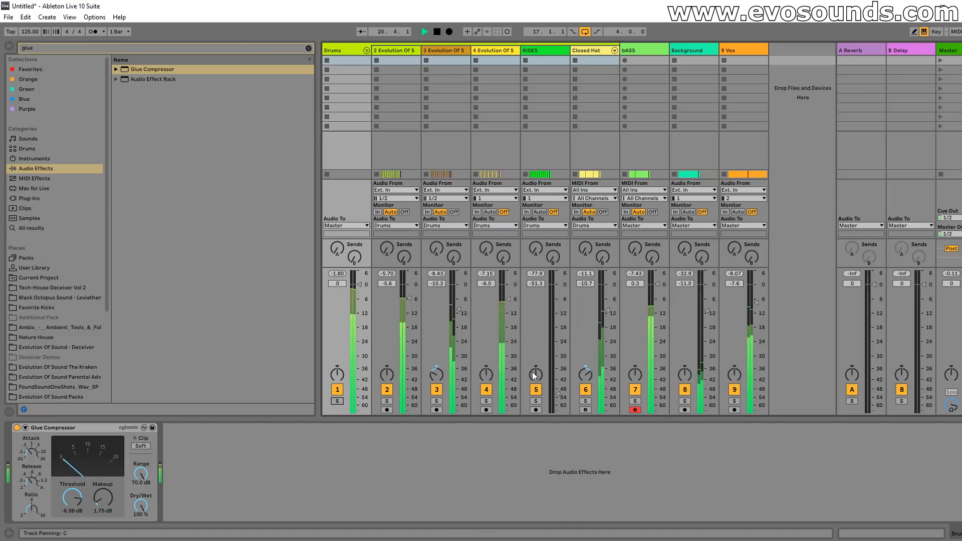
Step: Lower the Drums group volume to -3.4 dB and bypass its Glue Compressor for comparison during playback
{"action": "left_click_drag", "start_coordinate": [359, 284], "coordinate": [359, 293]}
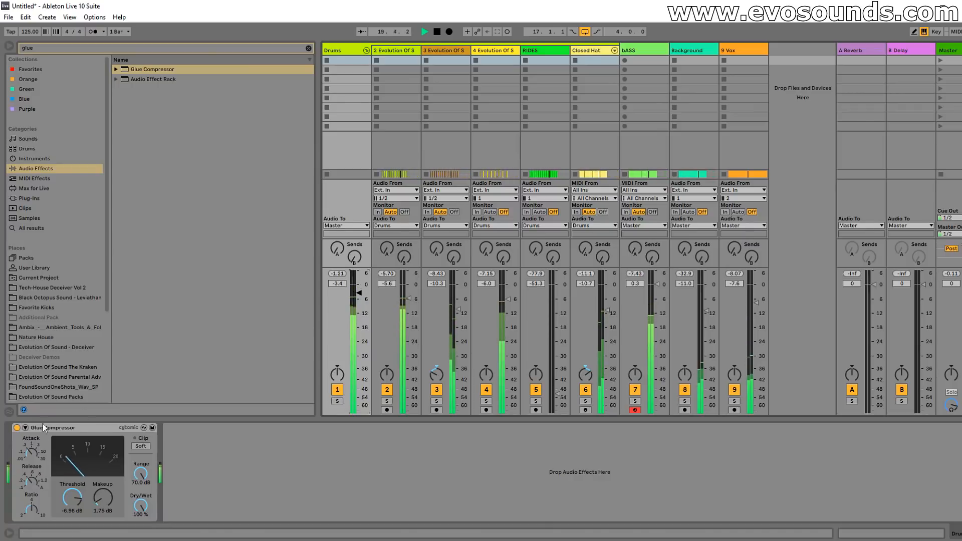
{"action": "left_click", "coordinate": [17, 428]}
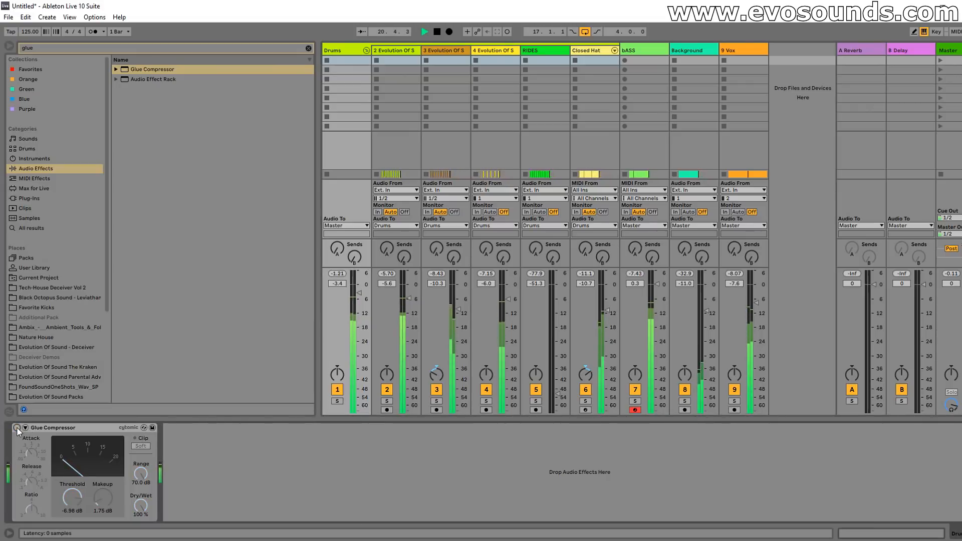